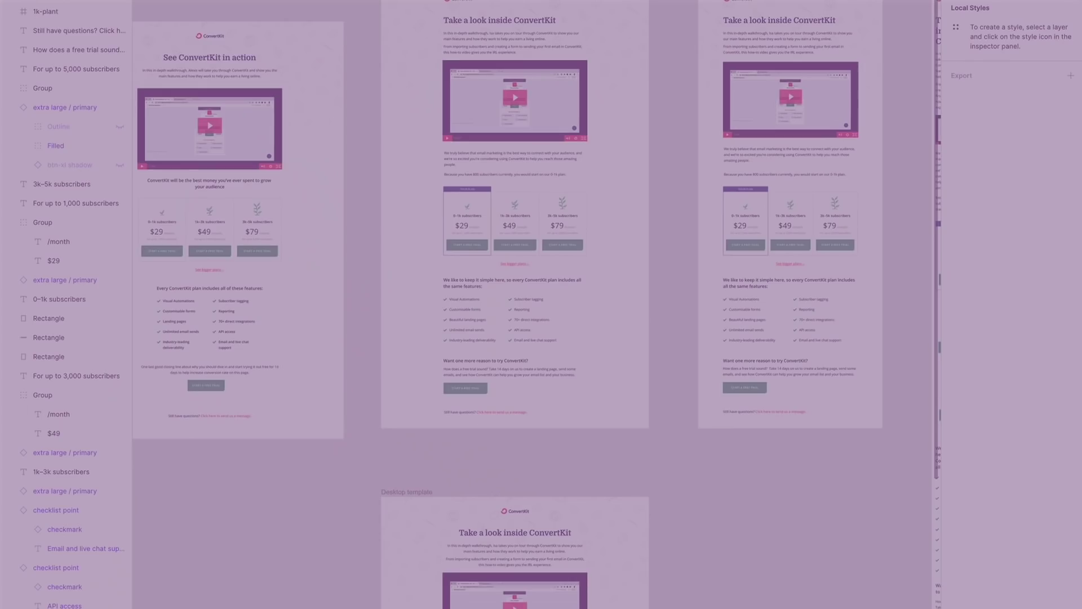
left_click(515, 282)
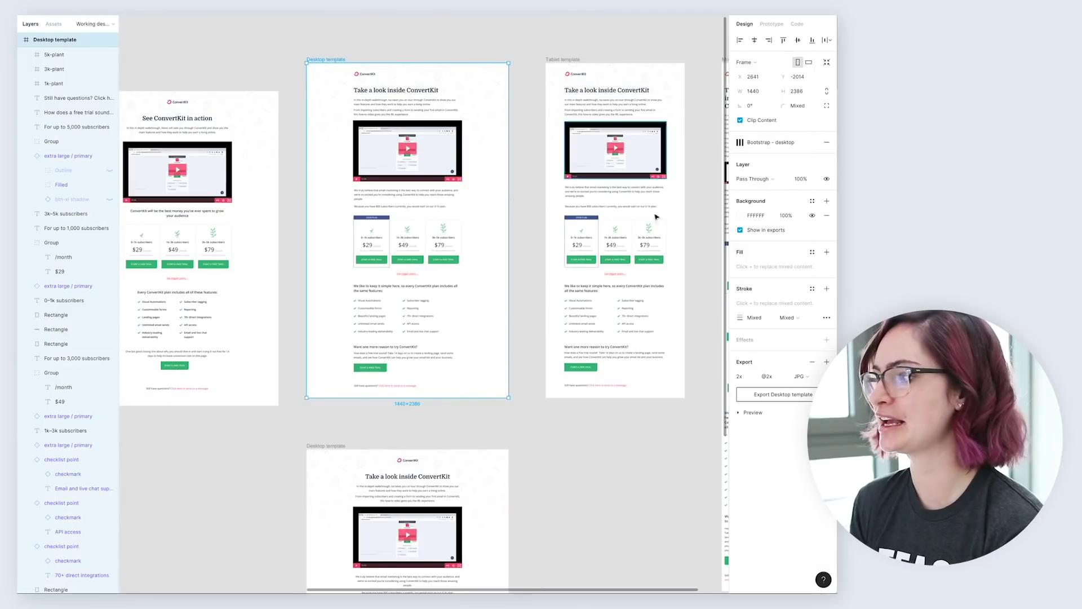
left_click(770, 377)
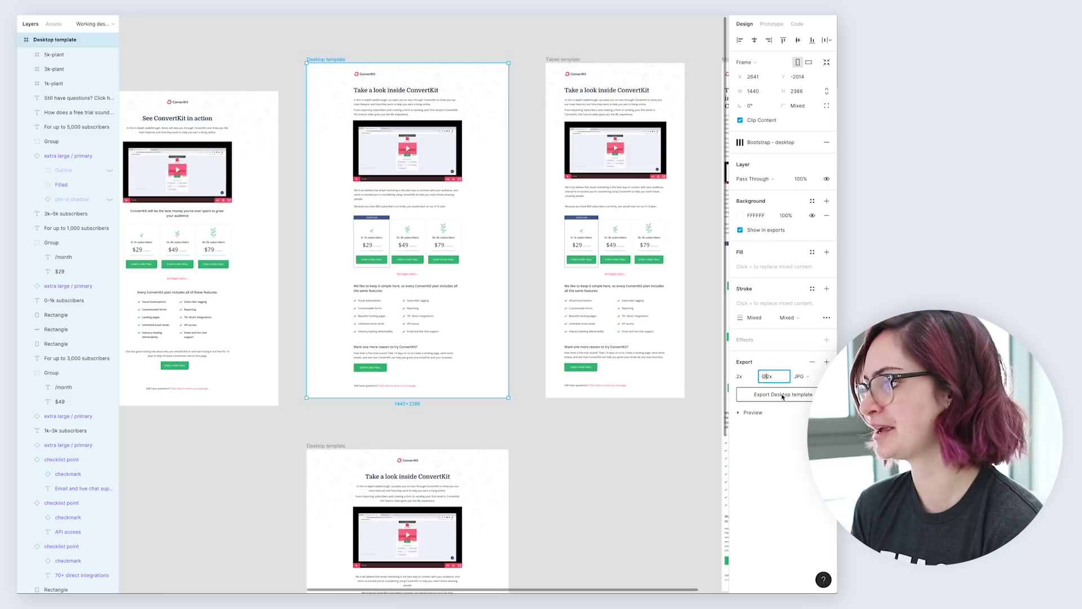
left_click(782, 394)
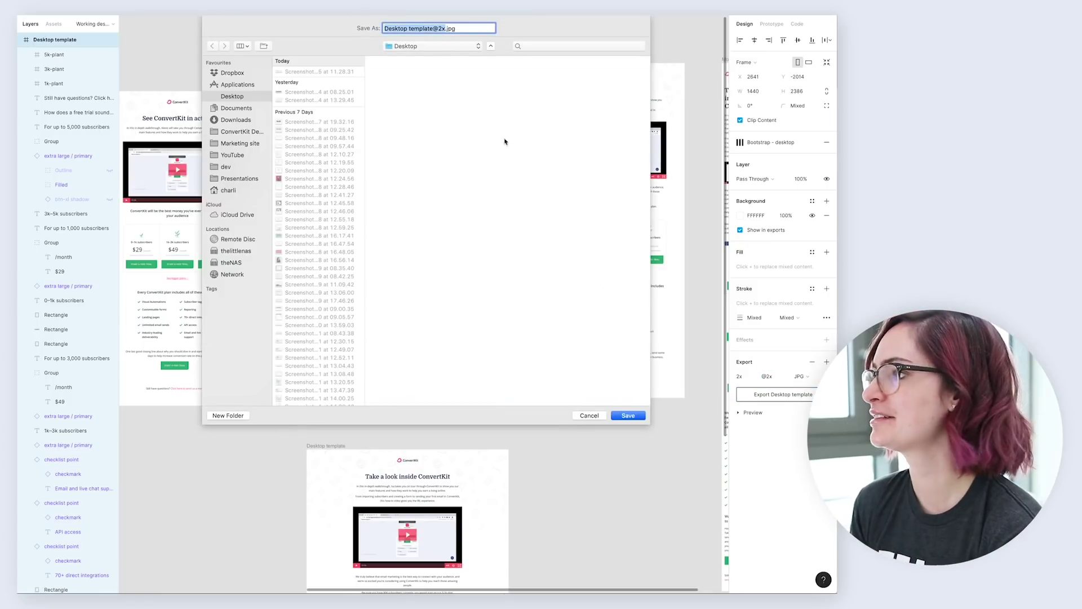
left_click(432, 29)
left_click_drag(432, 28, 372, 27)
type("demo f")
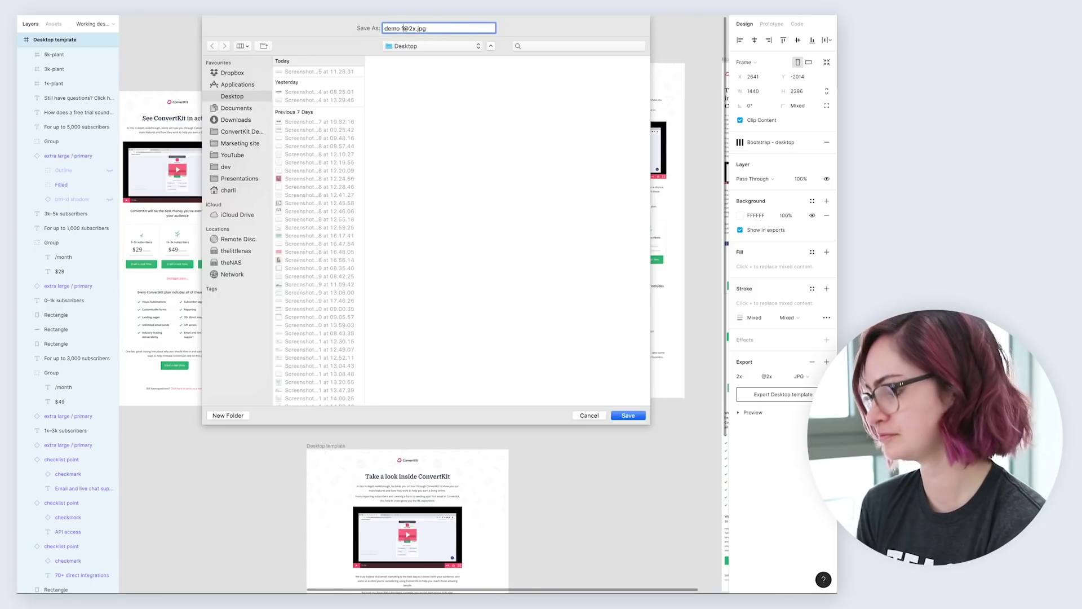
type("low")
key("Return")
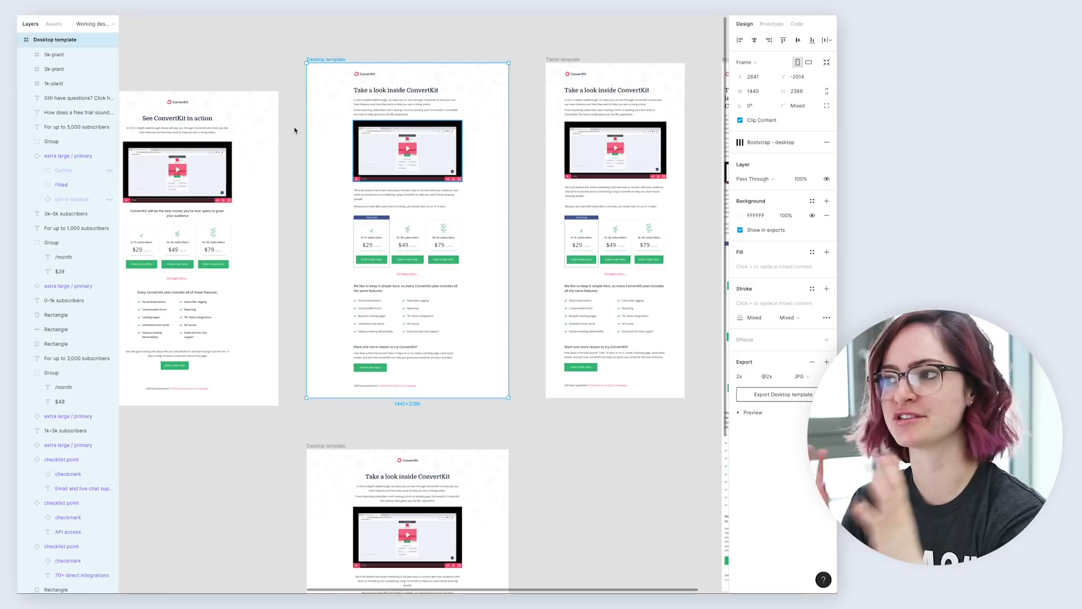
left_click(172, 54)
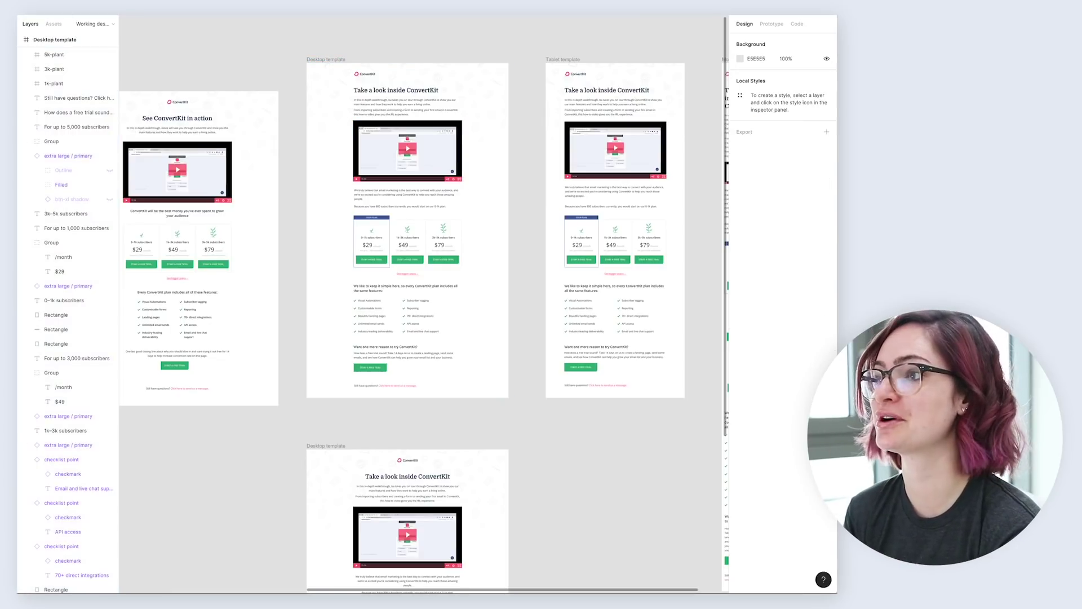
left_click(26, 15)
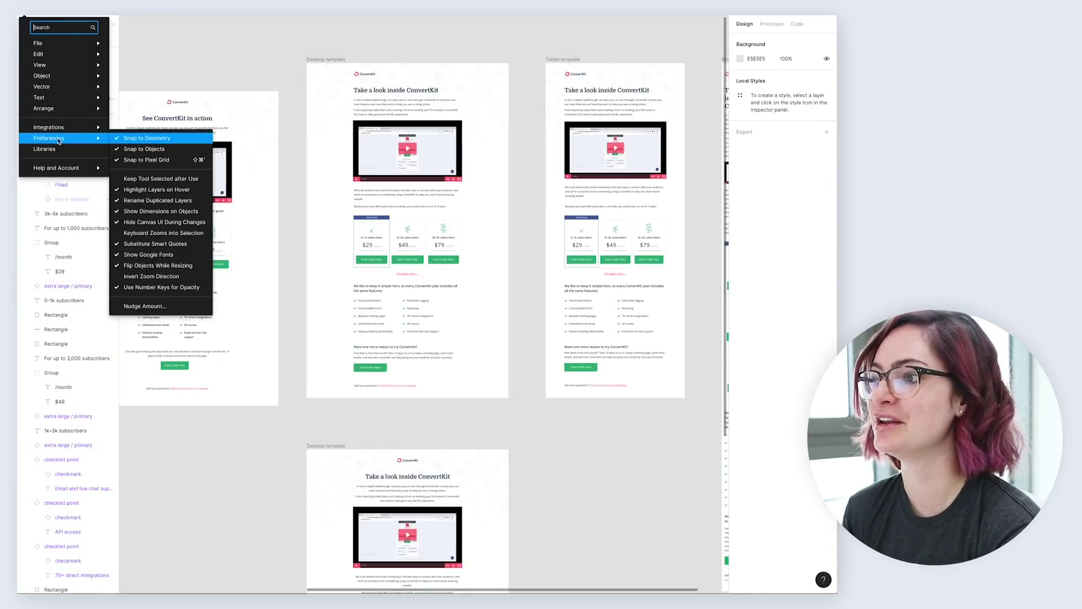
mouse_move(59, 129)
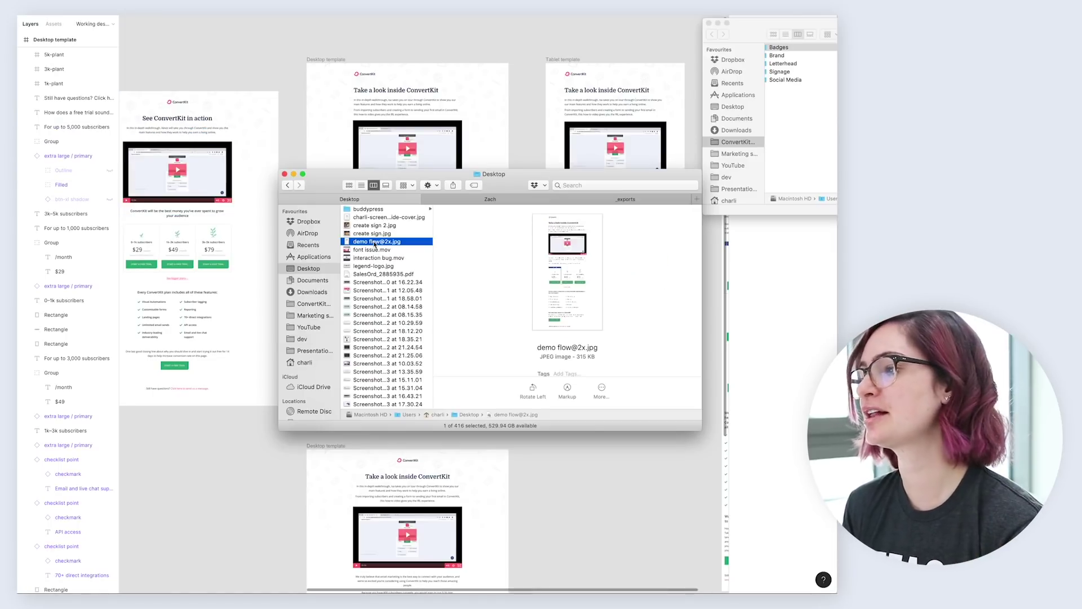
right_click(375, 243)
mouse_move(445, 459)
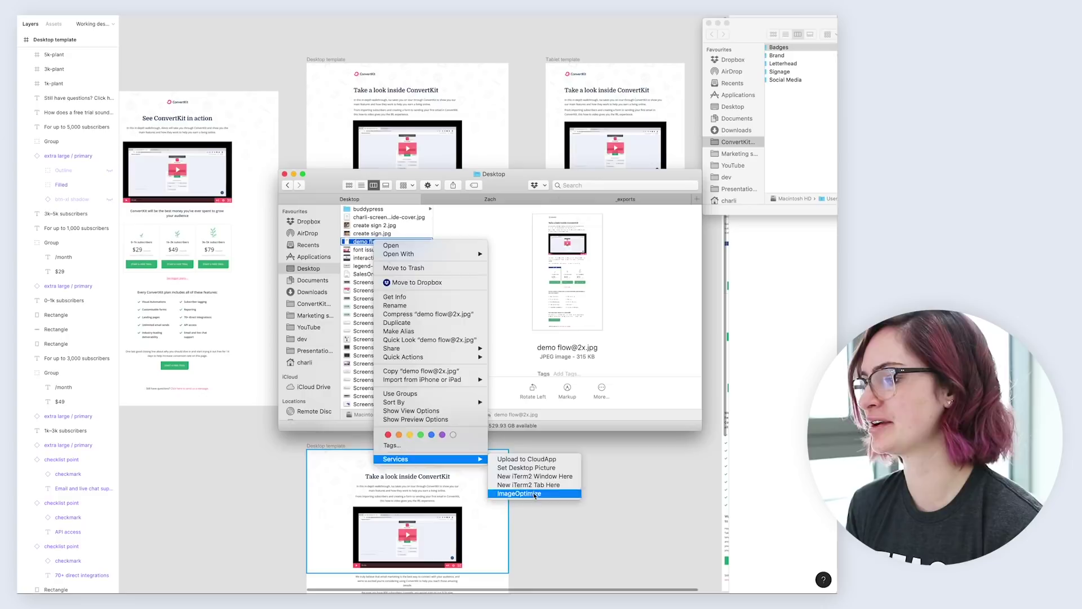
left_click(534, 494)
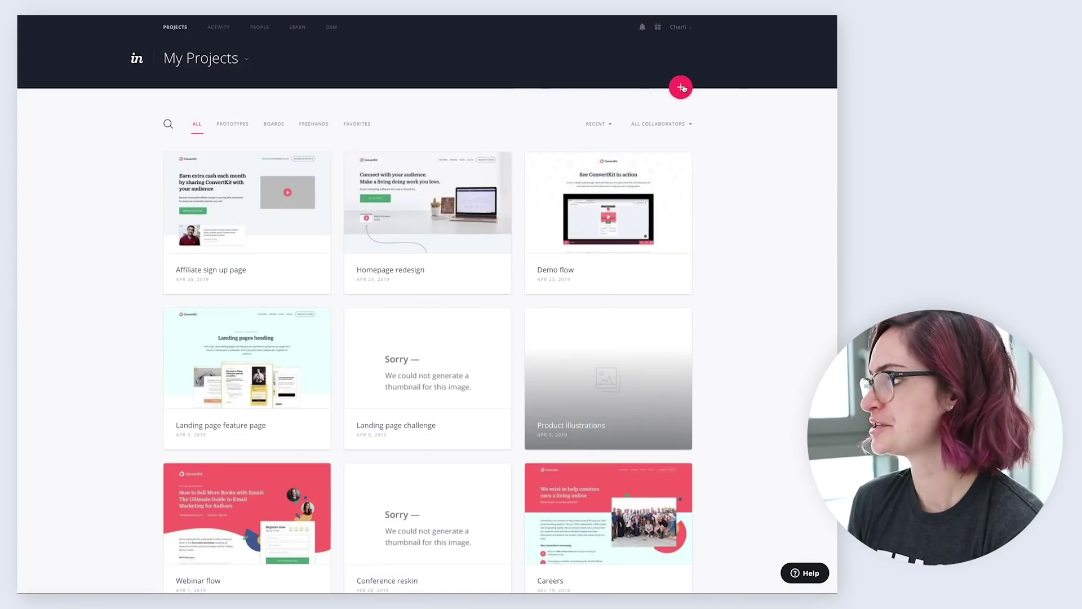
Create a new Desktop prototype project called 'demo flow 2'
left_click(682, 88)
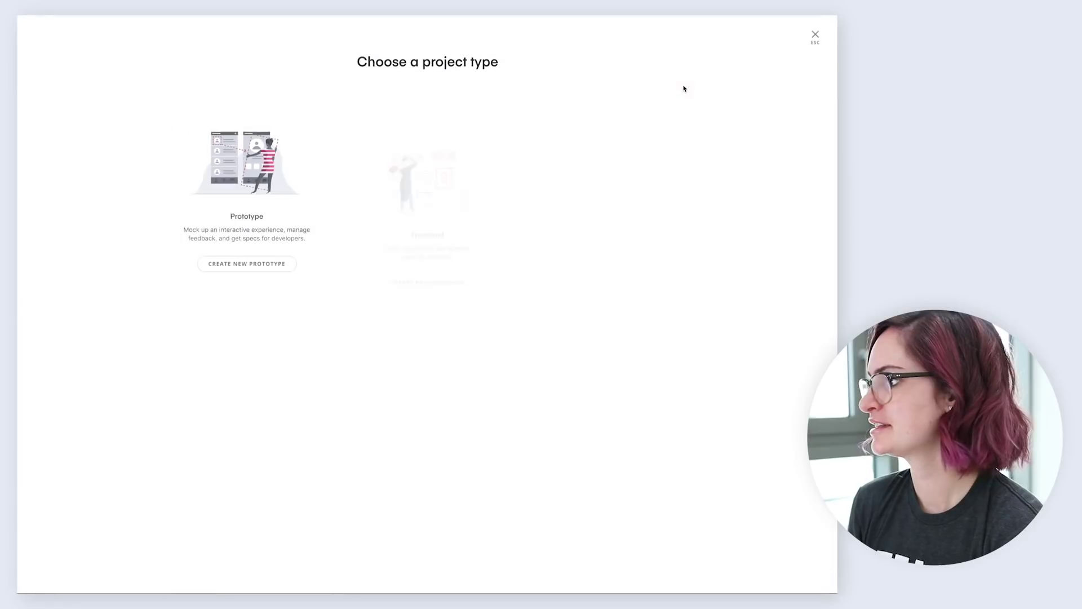
left_click(246, 259)
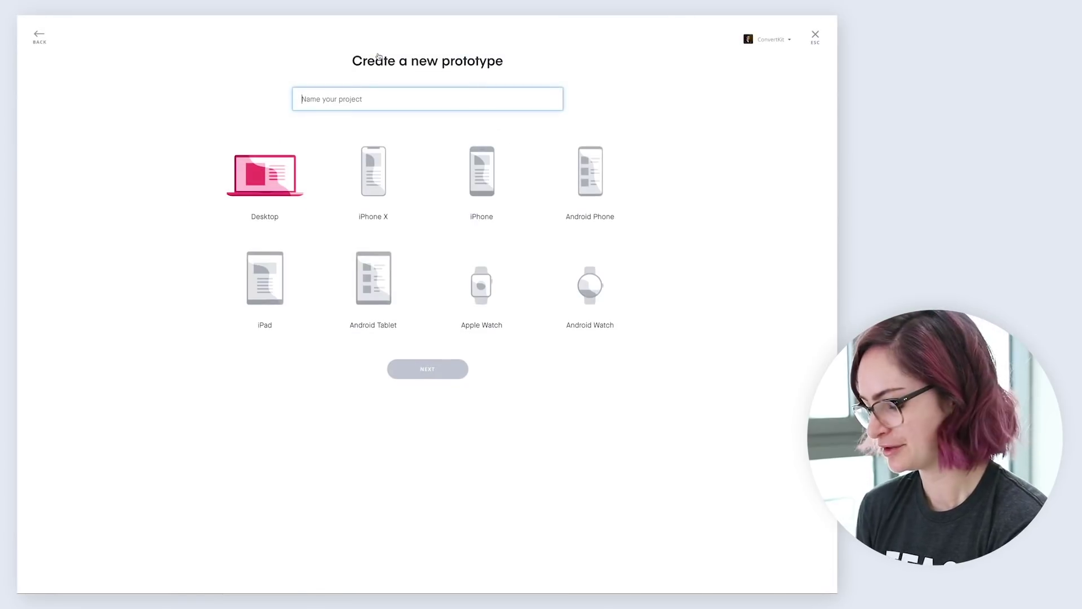
type("demo flow 2")
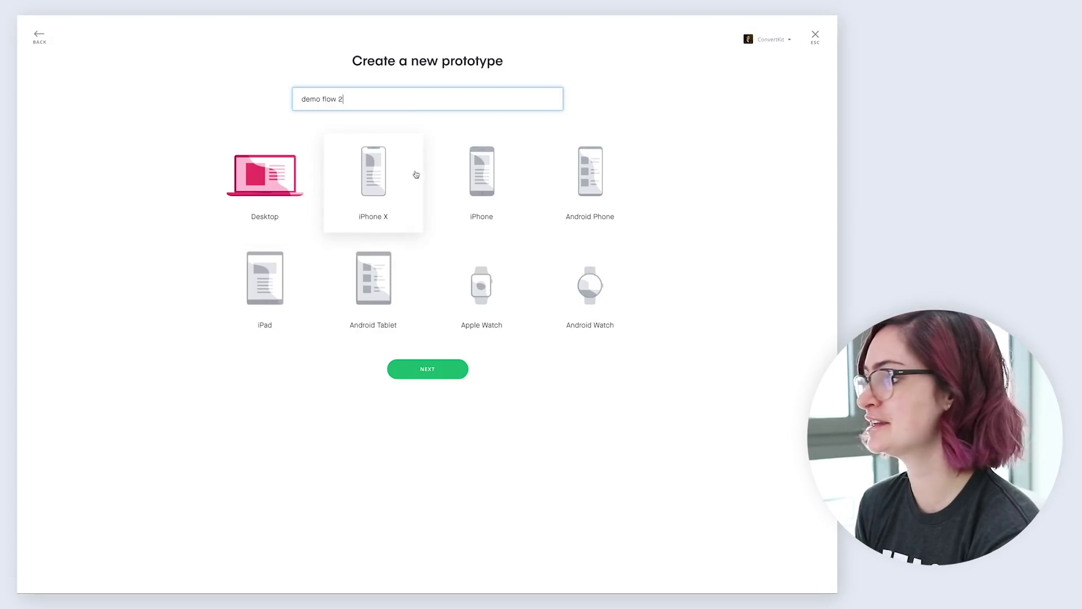
left_click(428, 370)
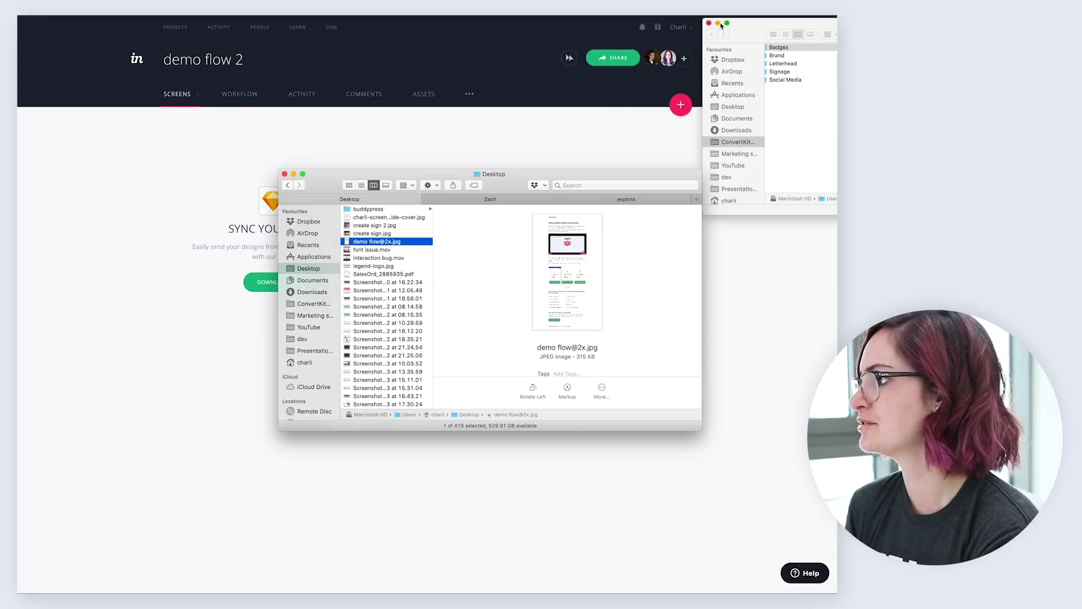
left_click(710, 24)
left_click_drag(391, 243, 209, 235)
left_click(272, 220)
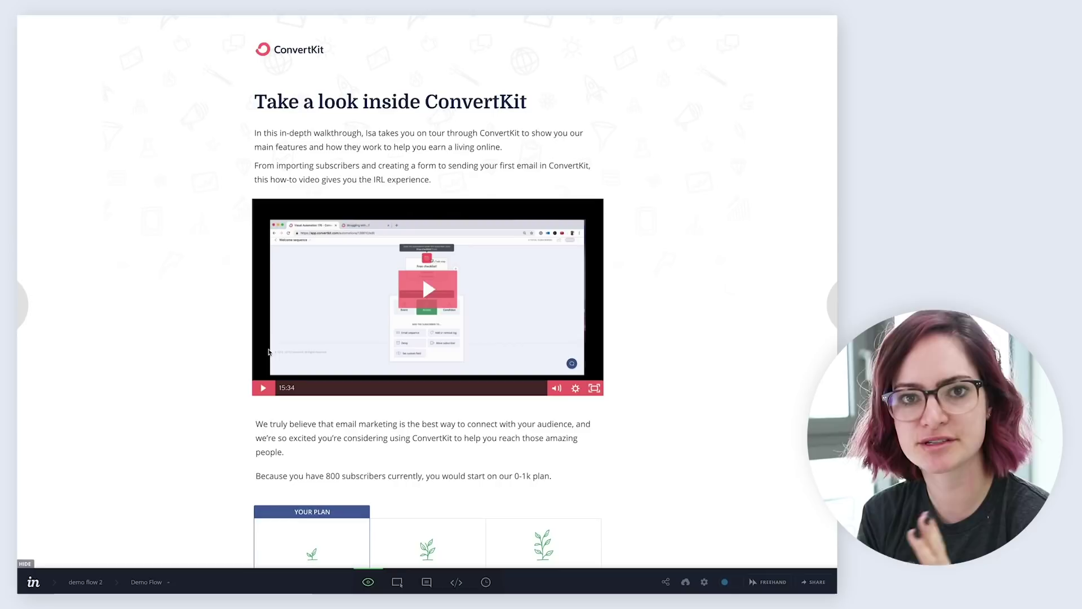
Draw a trial hotspot over the video's play button, discard it unlinked, then enter Comment mode
left_click(397, 581)
scroll(397, 412, "down", 1)
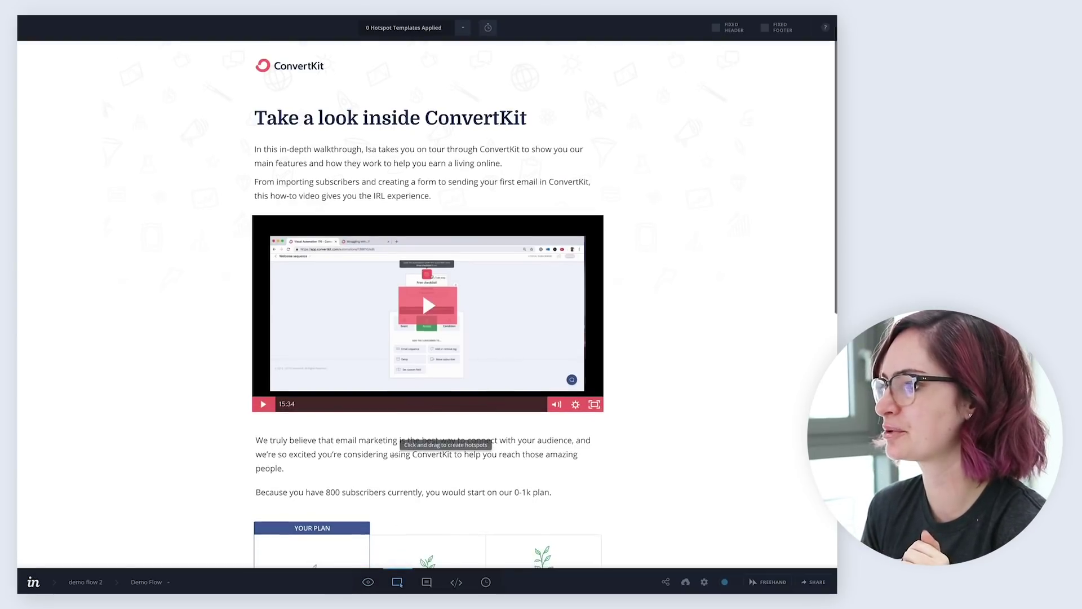
left_click_drag(397, 277, 460, 314)
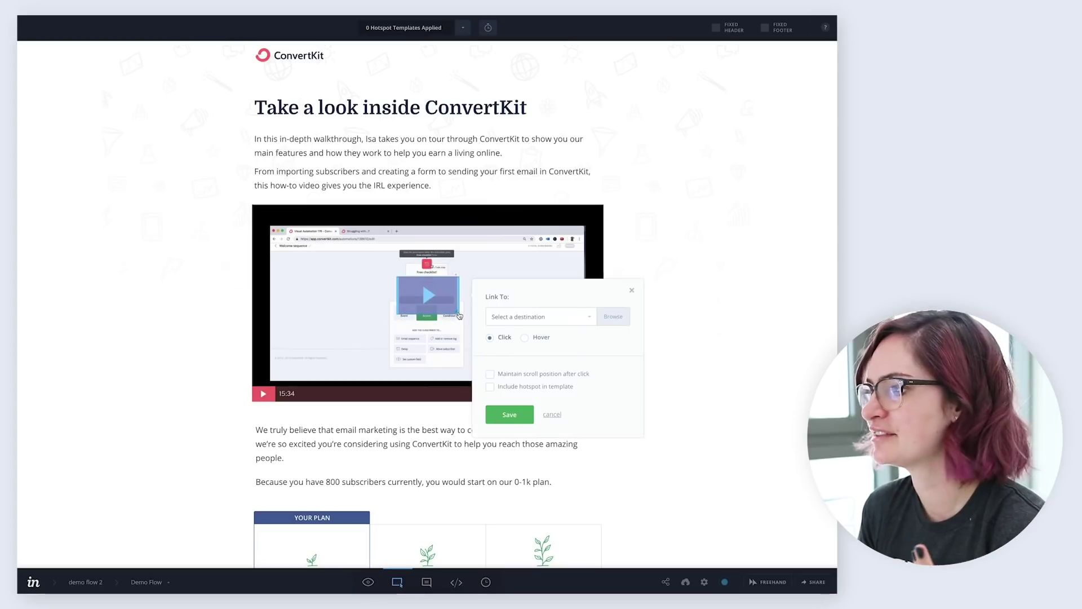
left_click(589, 319)
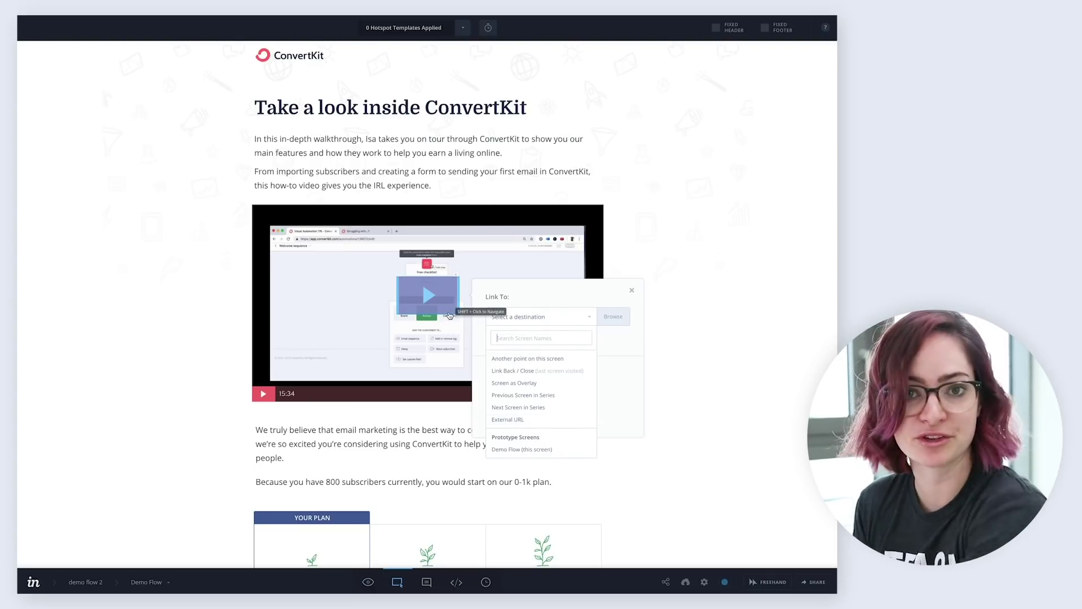
left_click(634, 292)
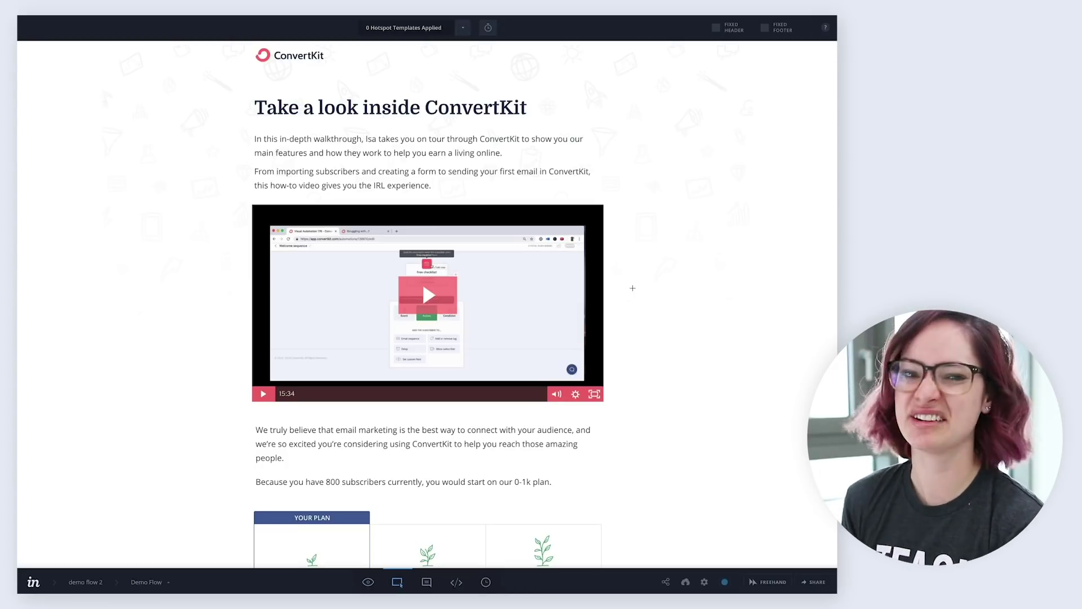
left_click(426, 583)
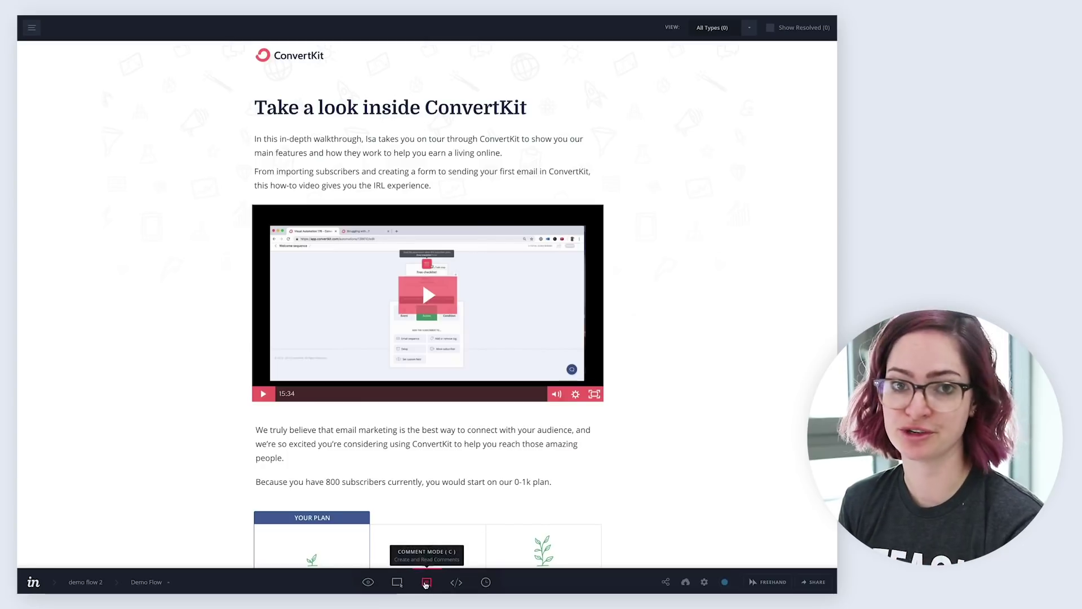
Post a Tour Point comment by the 800 subscribers line: 'this number will be dynamic'
scroll(462, 327, "down", 5)
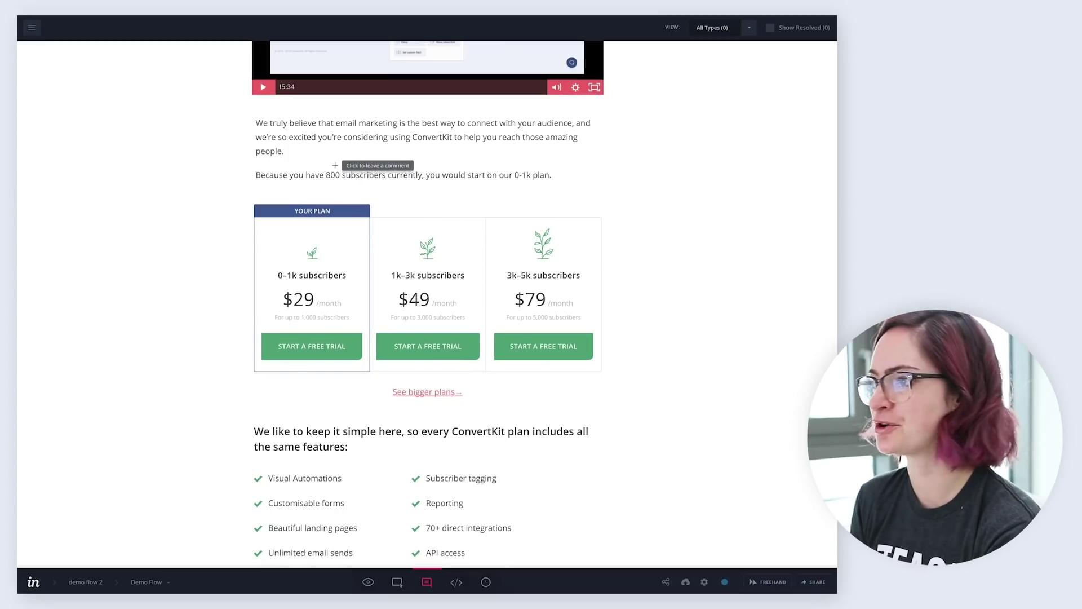
left_click(335, 166)
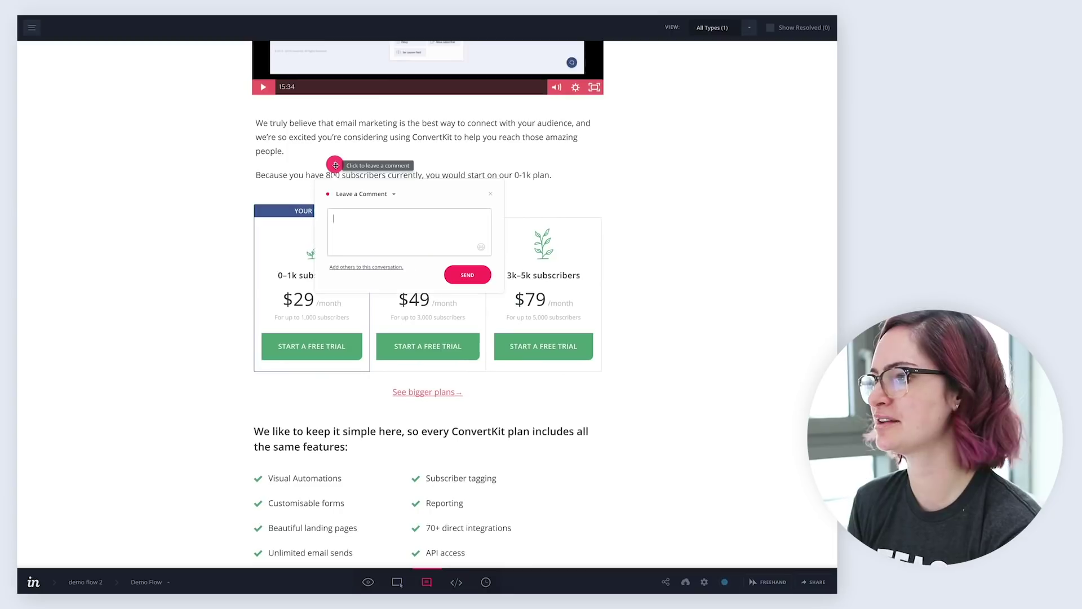
left_click(395, 197)
left_click(361, 241)
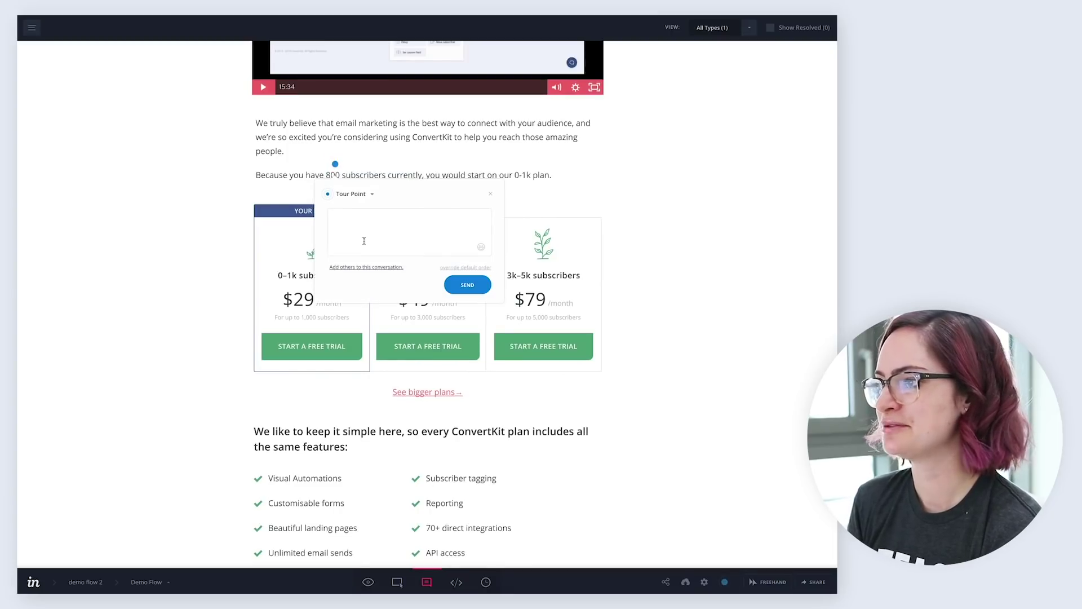
left_click(369, 216)
type("this num")
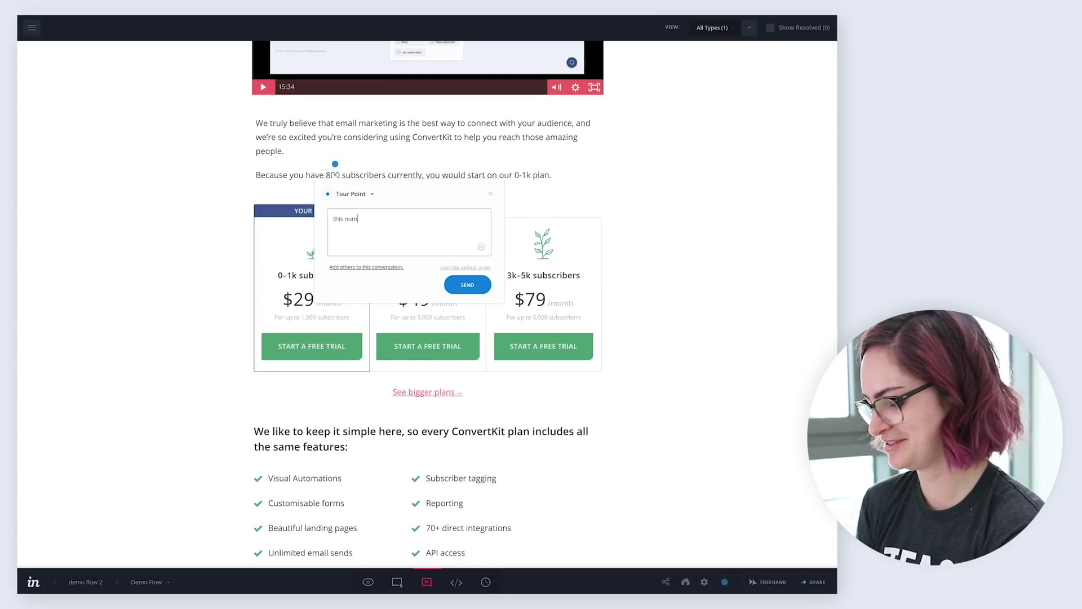
type("ber will be")
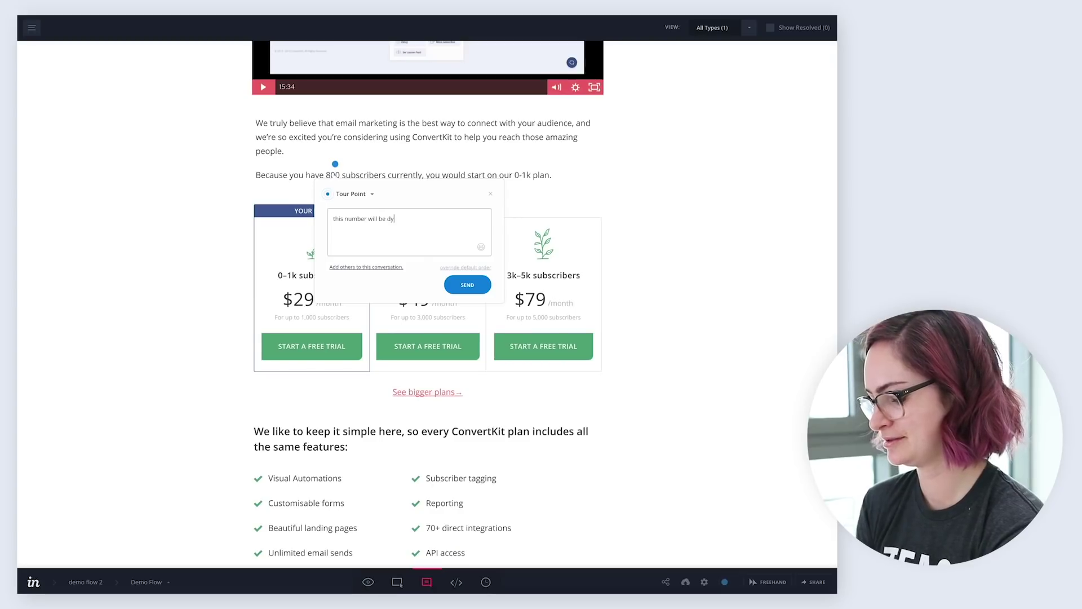
type("amic")
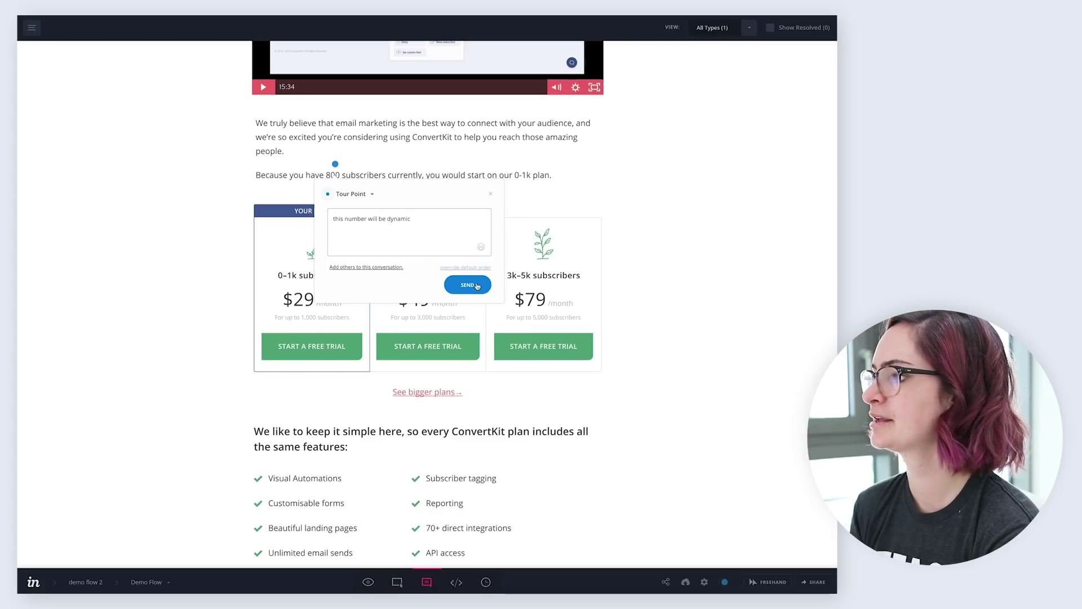
left_click(477, 286)
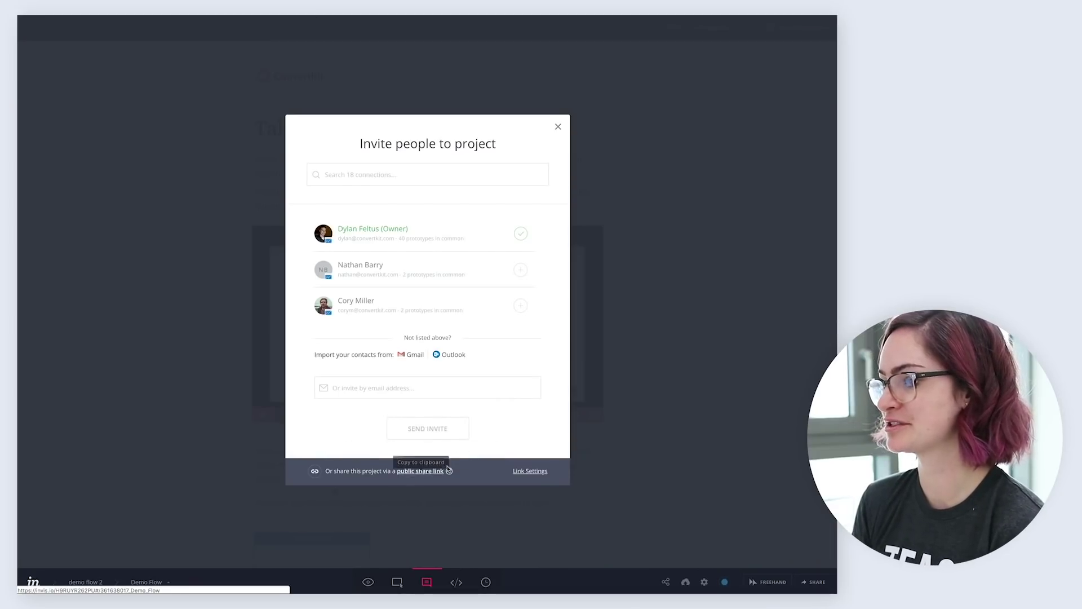
Copy the prototype's private share URL and close the Share Prototype dialog
left_click(528, 472)
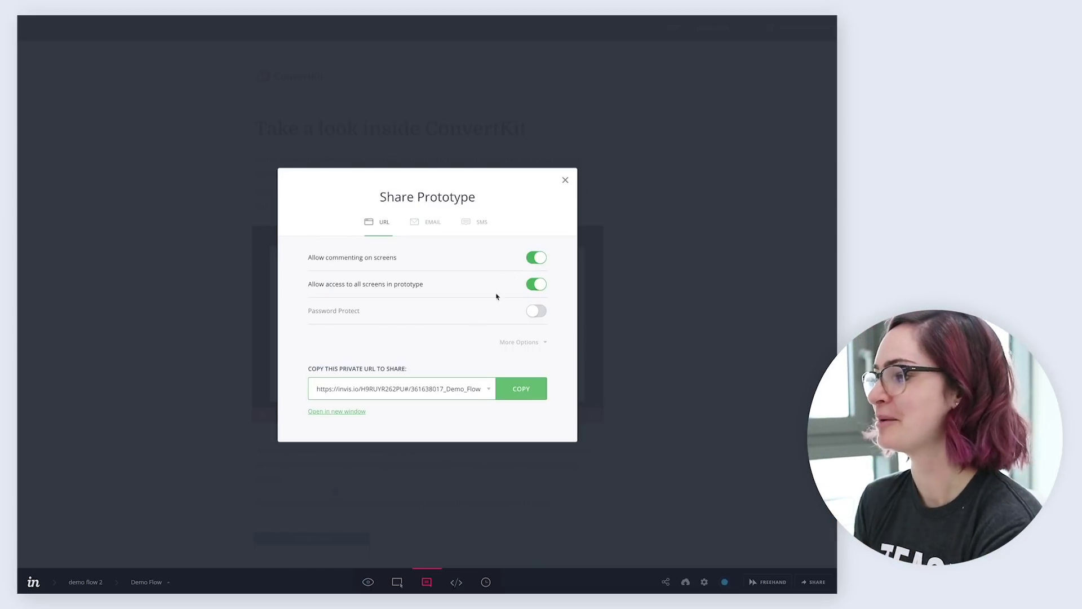
left_click(533, 391)
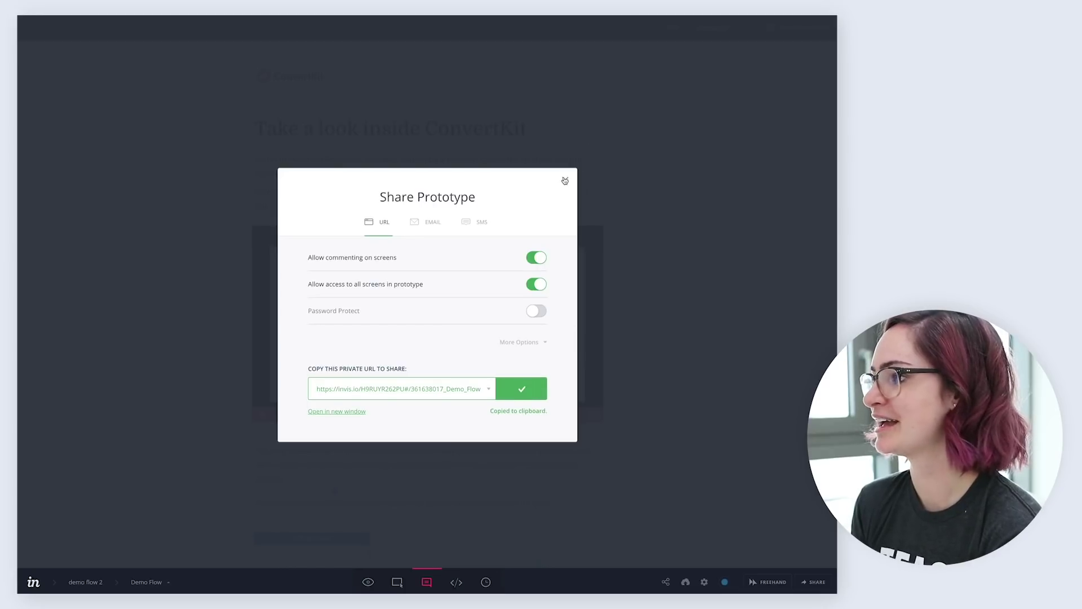
left_click(565, 180)
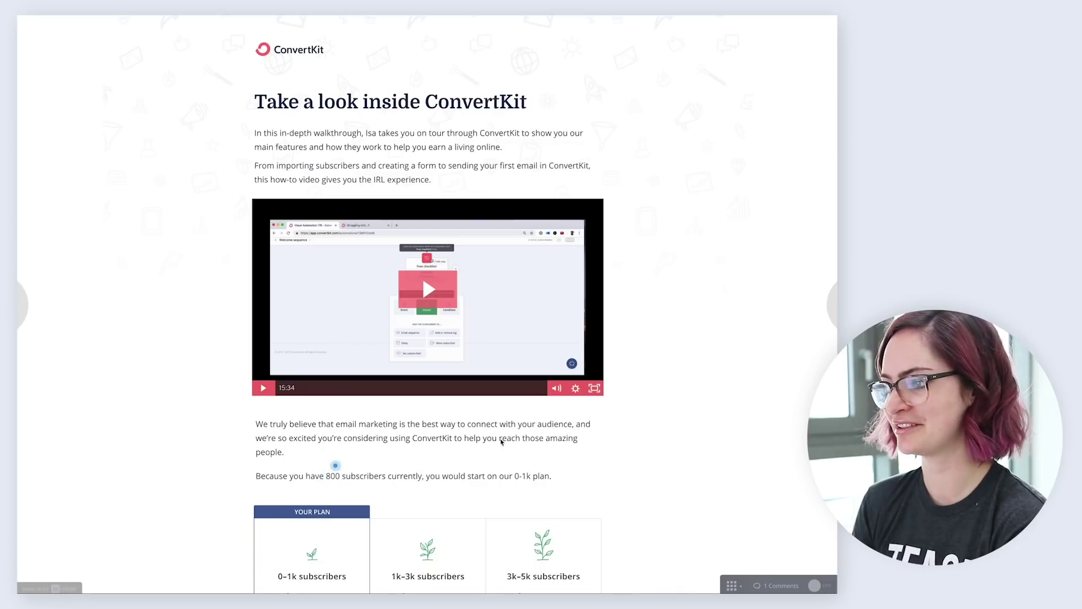
Turn comment mode on and comment at the heading's end: 'this heading seems too long'
scroll(344, 474, "down", 2)
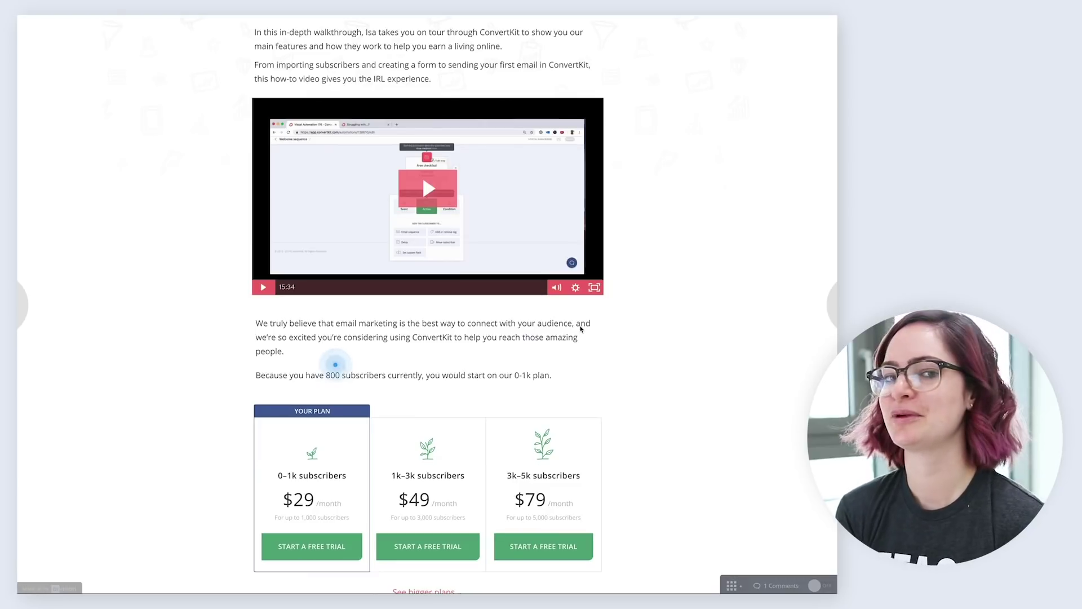
left_click(817, 587)
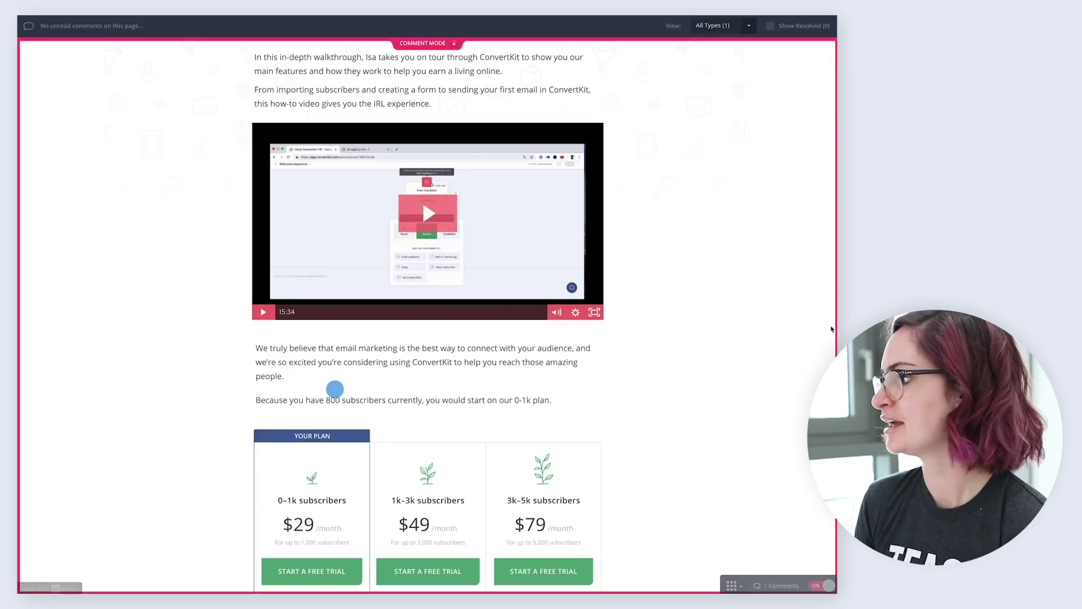
key("c")
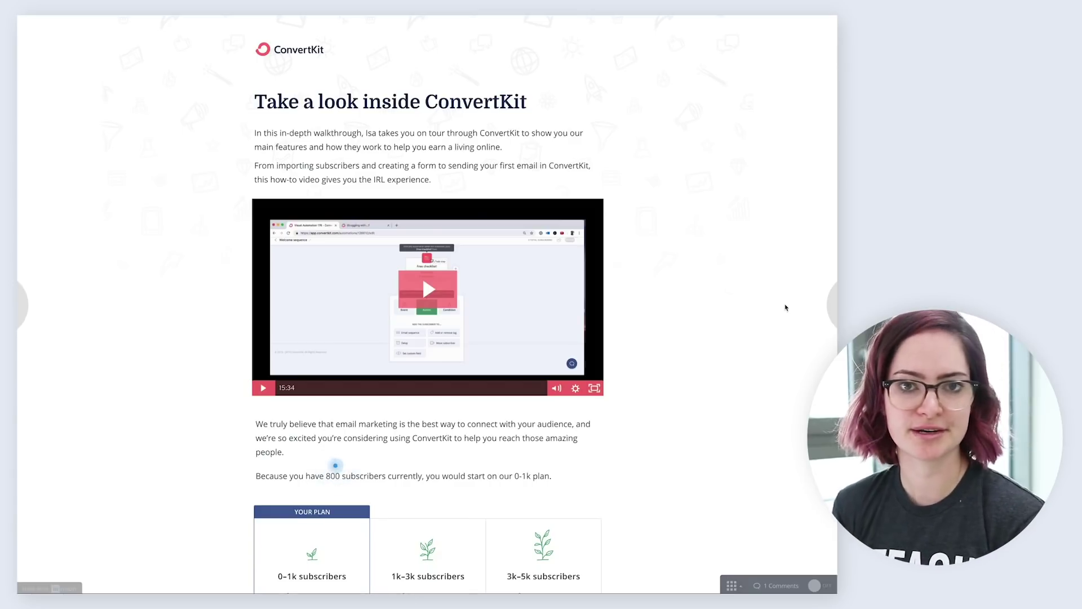
left_click(823, 585)
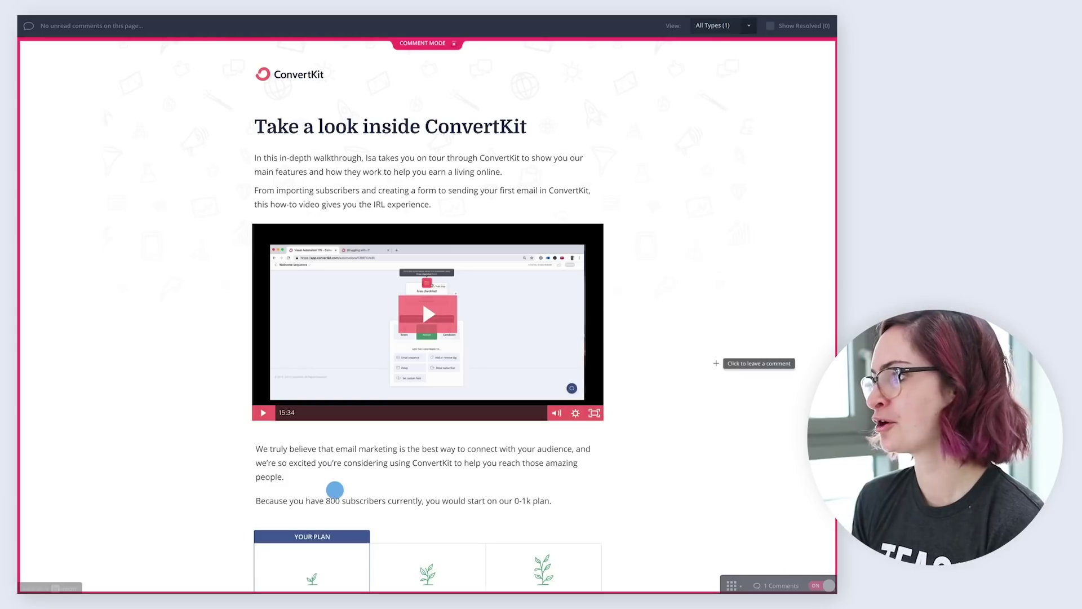
left_click(537, 135)
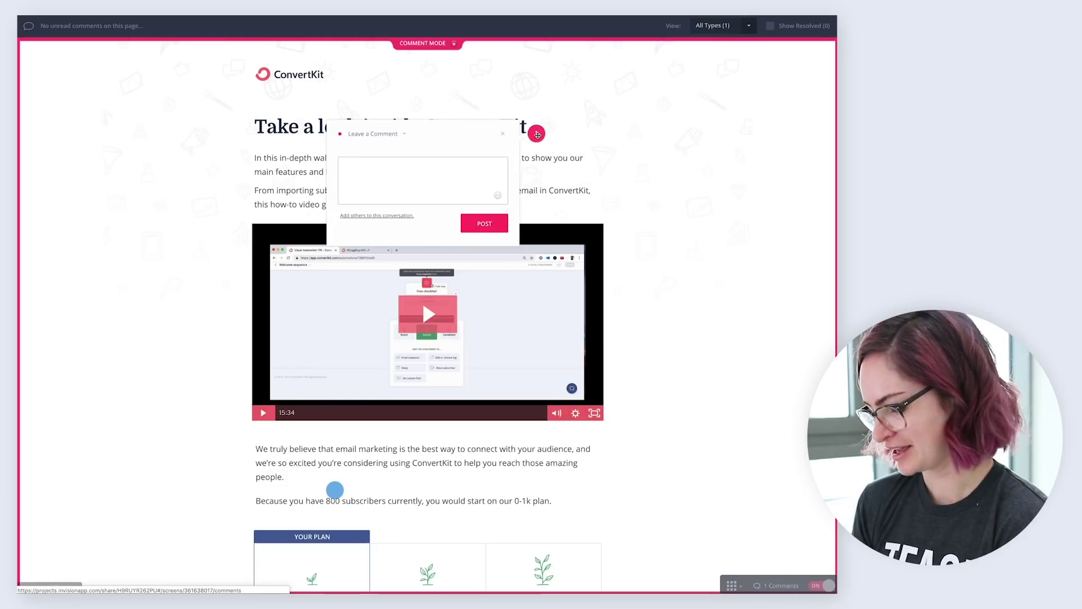
type("this heading seems too")
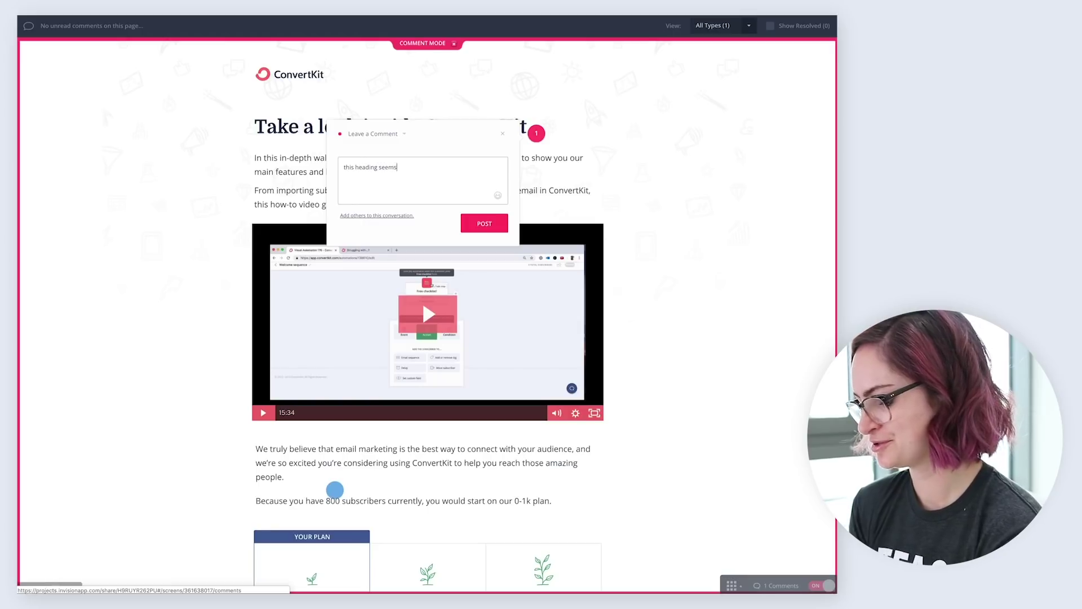
type(" long")
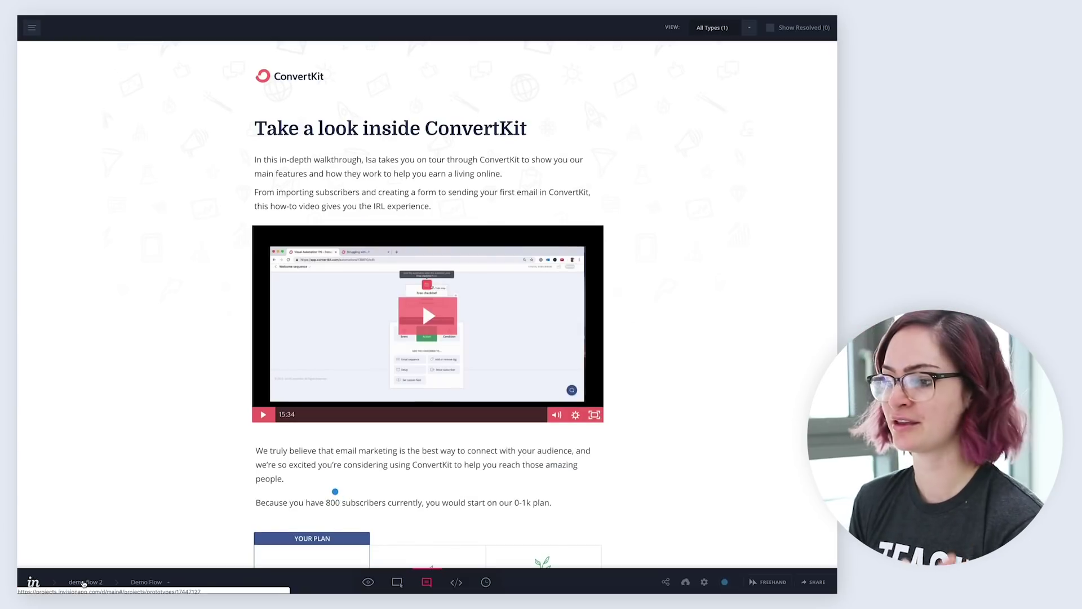
Open the project's Comments list, the first conversation's screen, and its heading comment thread
left_click(83, 584)
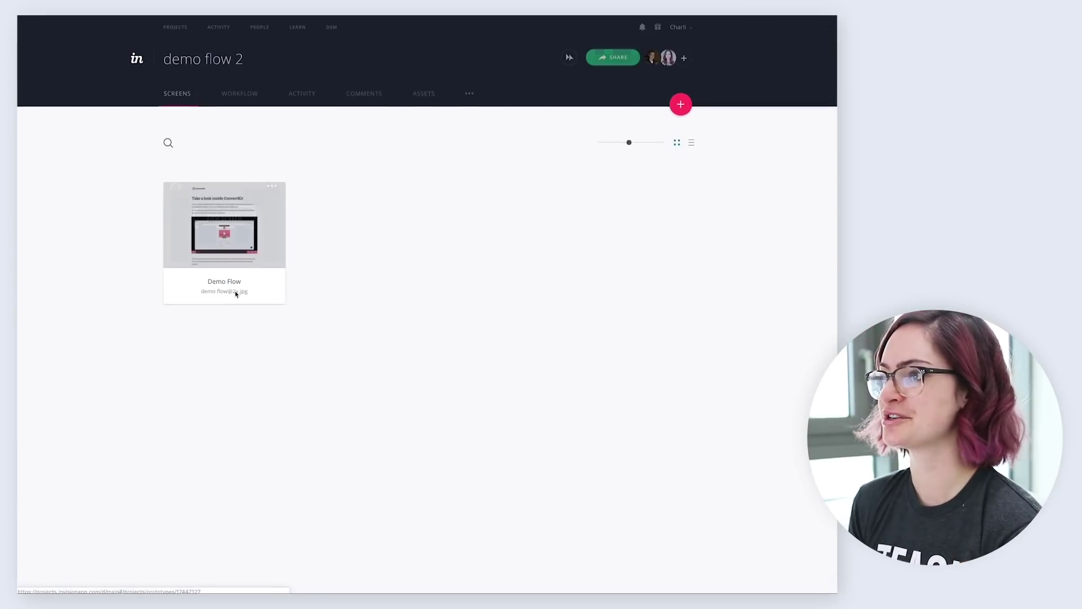
left_click(363, 97)
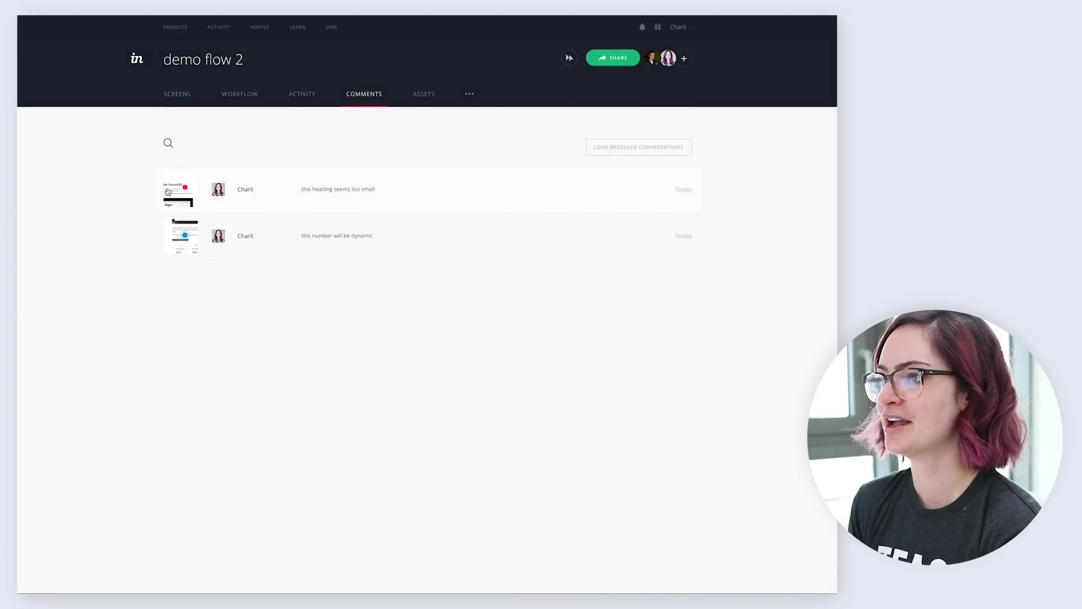
left_click(400, 191)
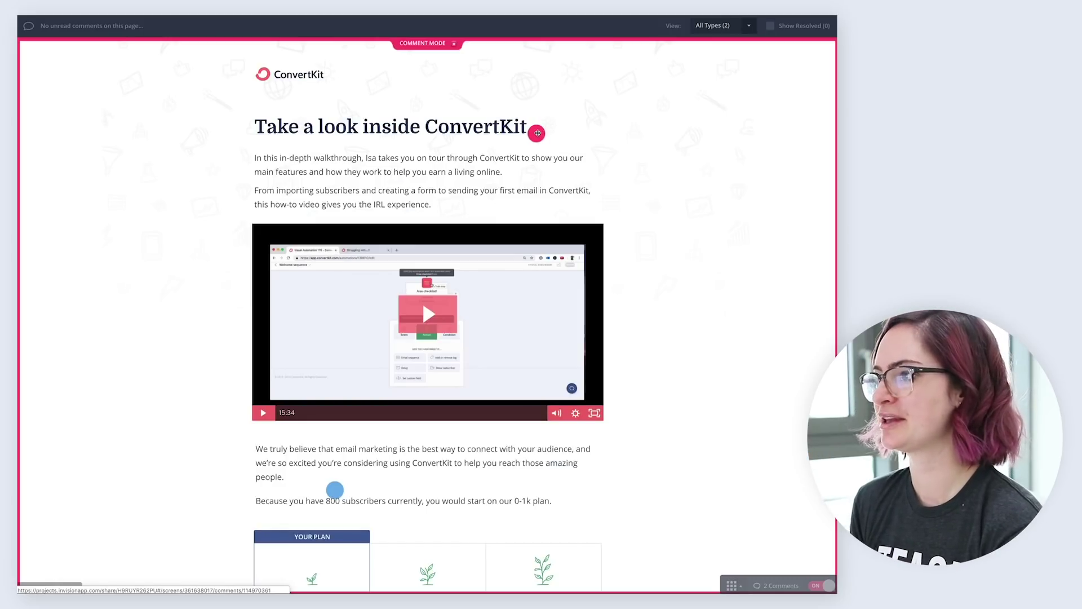
left_click(538, 133)
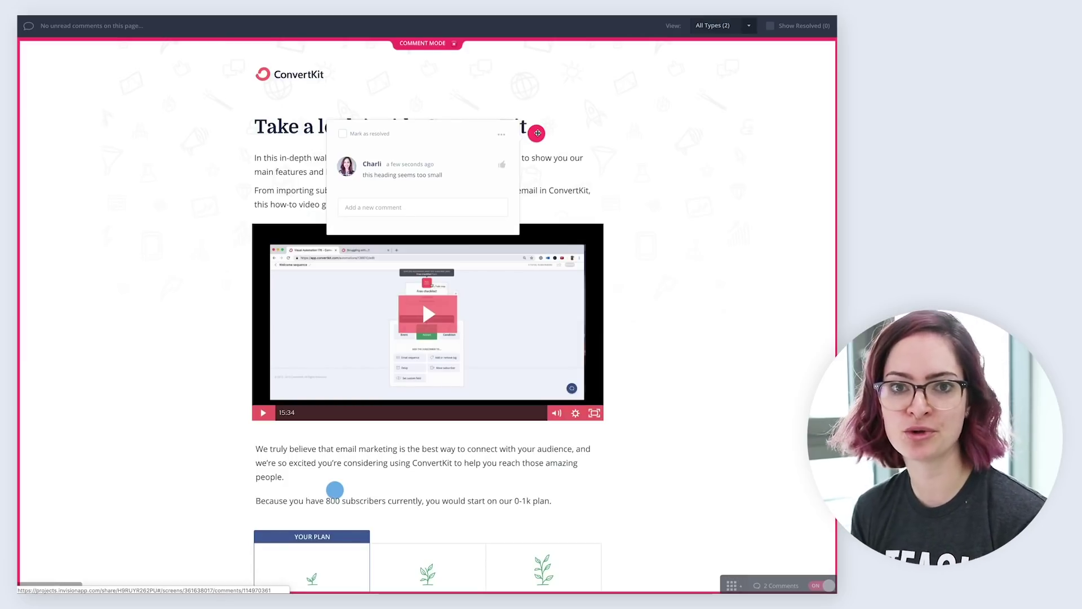
Review the heading comment thread again and start a reply to it
scroll(335, 489, "down", 9)
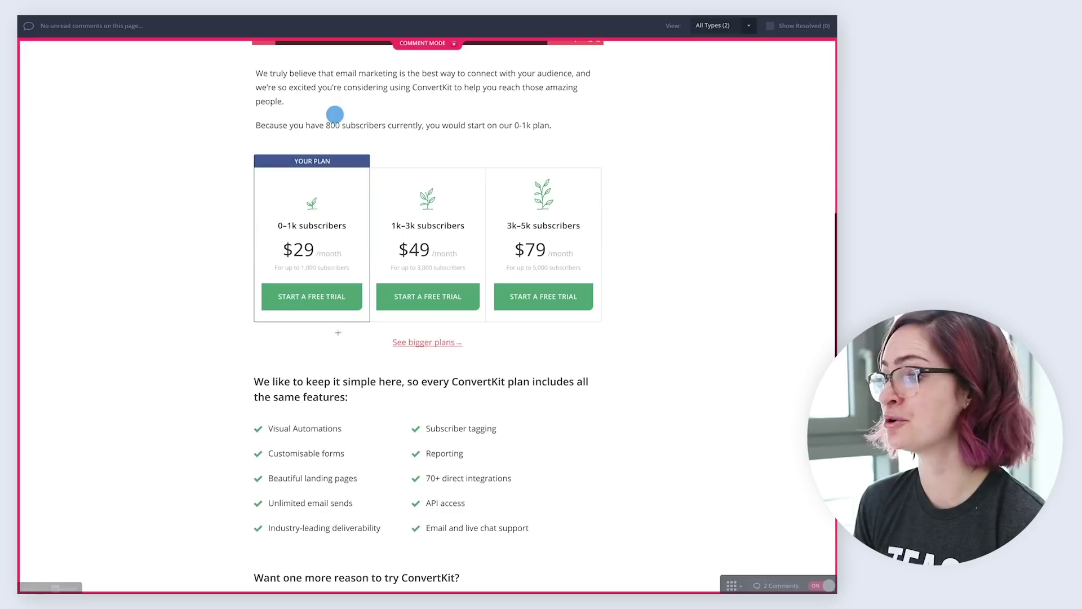
scroll(329, 400, "down", 1)
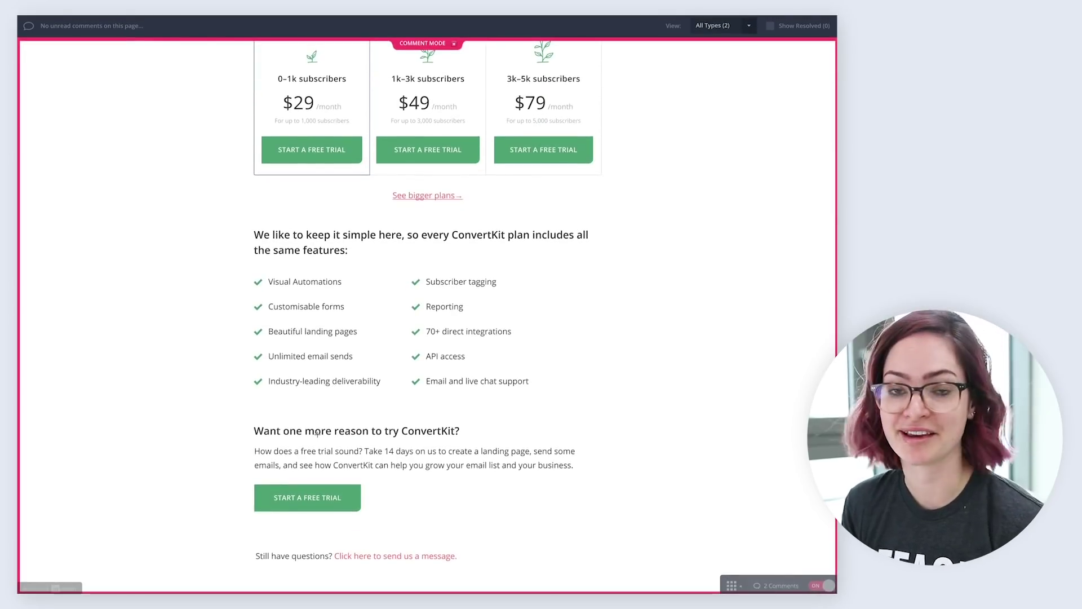
scroll(507, 226, "up", 9)
left_click(538, 113)
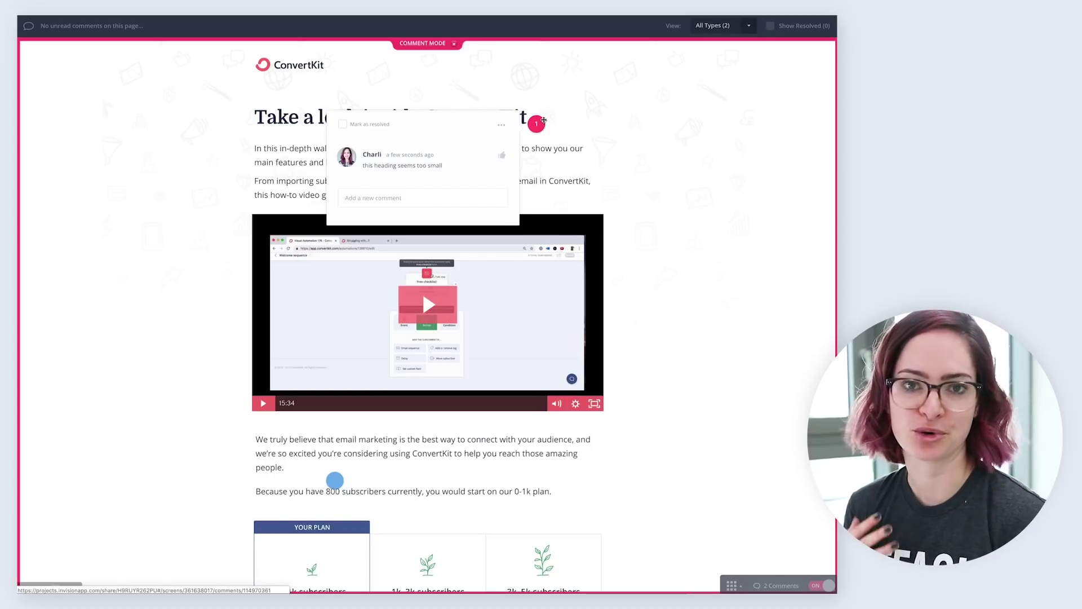
key("Escape")
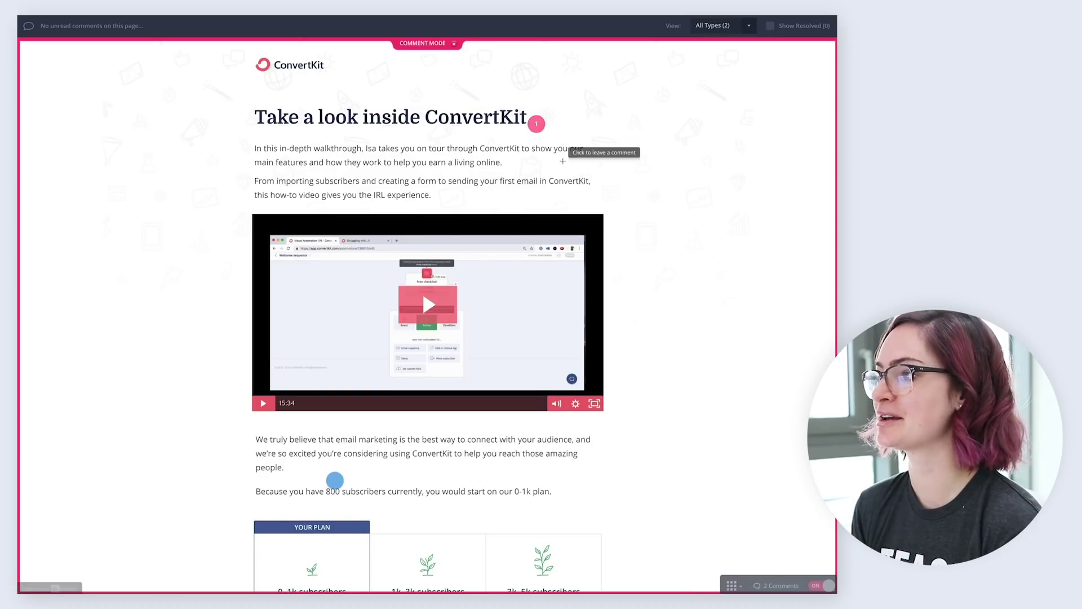
scroll(567, 167, "down", 1)
scroll(566, 168, "up", 1)
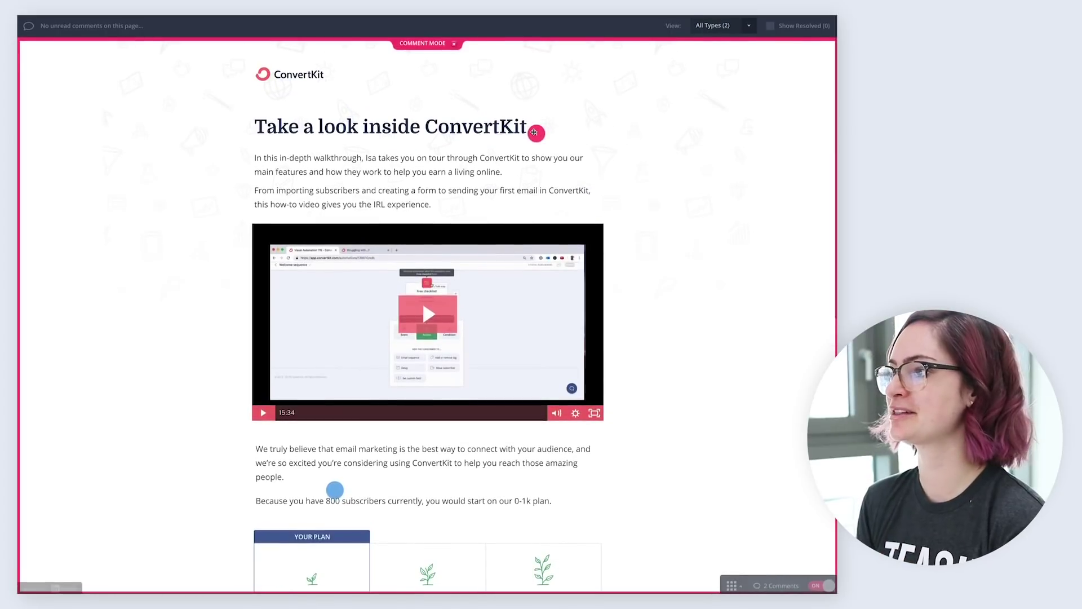
left_click(534, 133)
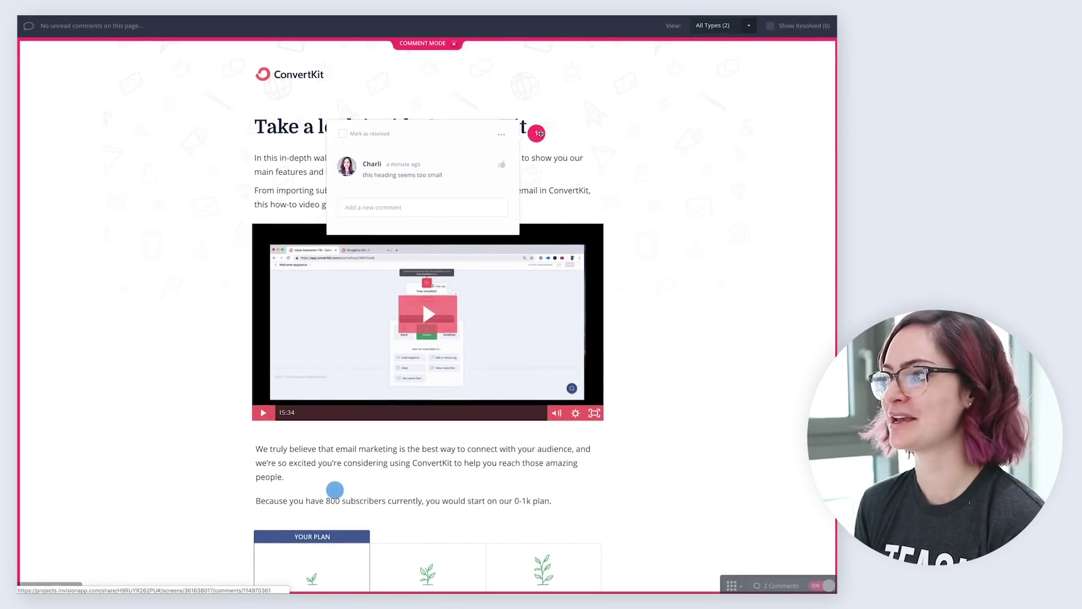
left_click(396, 213)
mouse_move(470, 186)
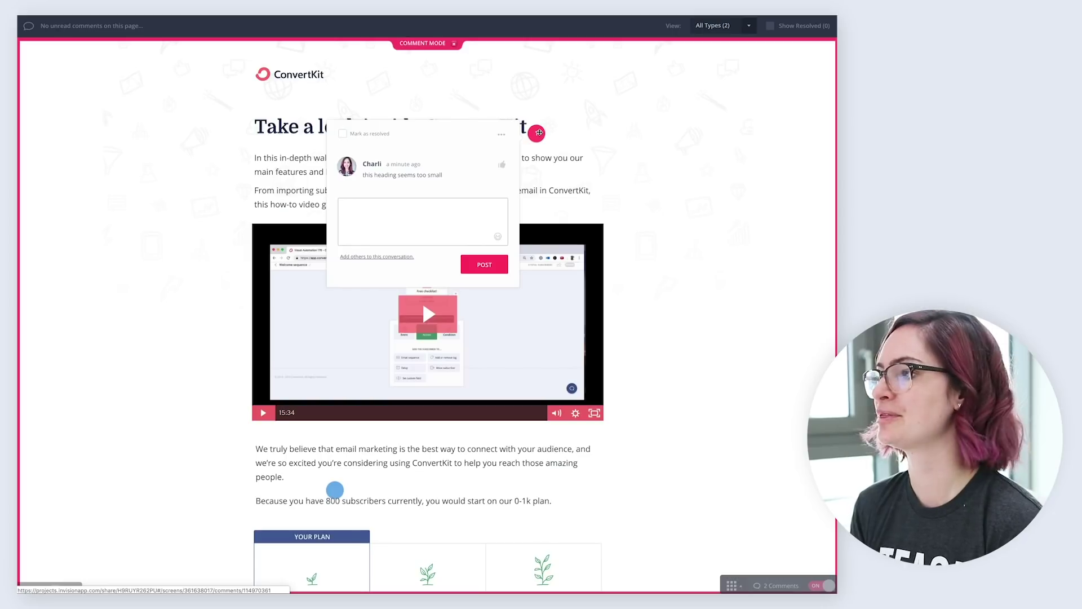
Check the subscriber-number comment, then switch comment mode off
left_click(335, 490)
scroll(358, 459, "down", 4)
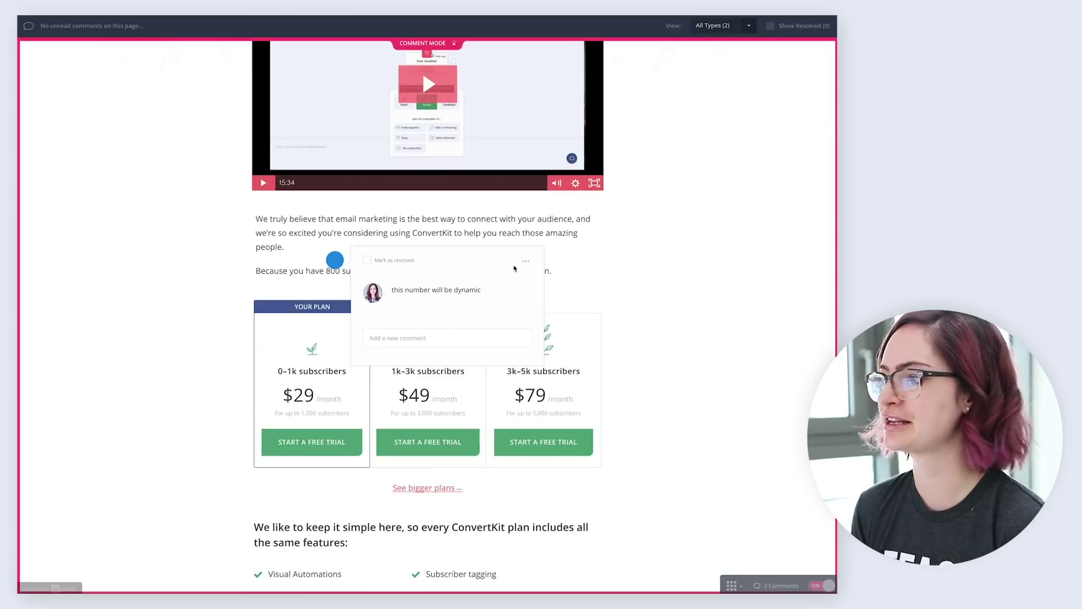
scroll(341, 454, "up", 4)
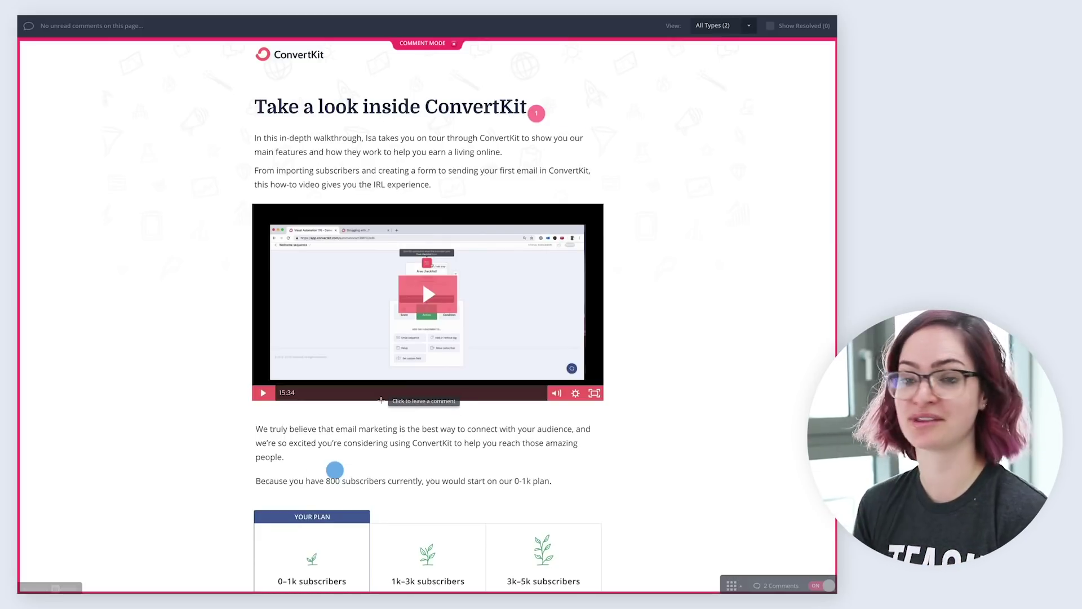
left_click(825, 586)
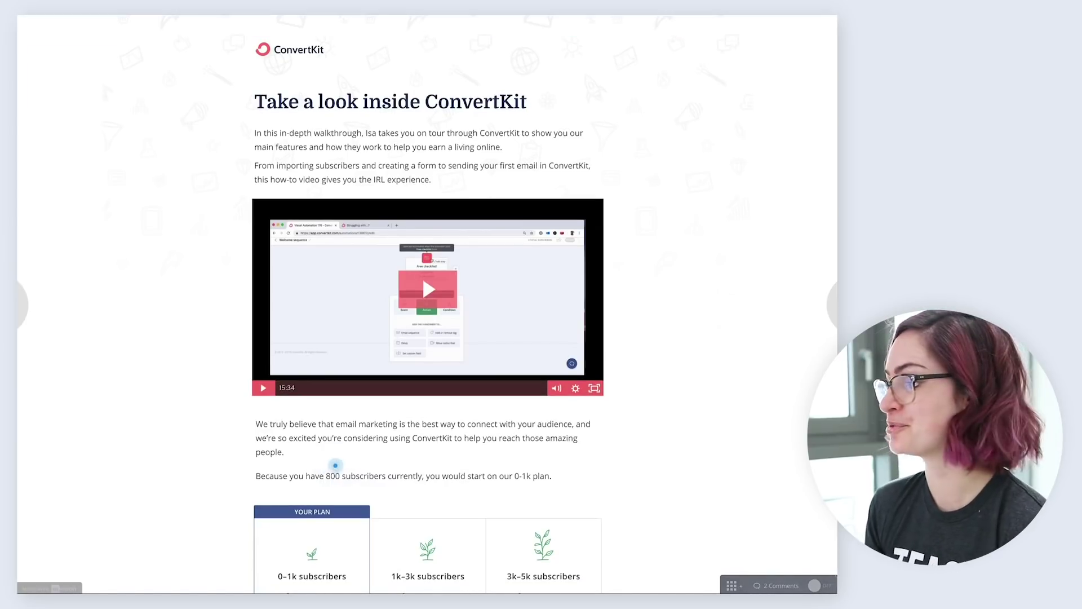
left_click(822, 586)
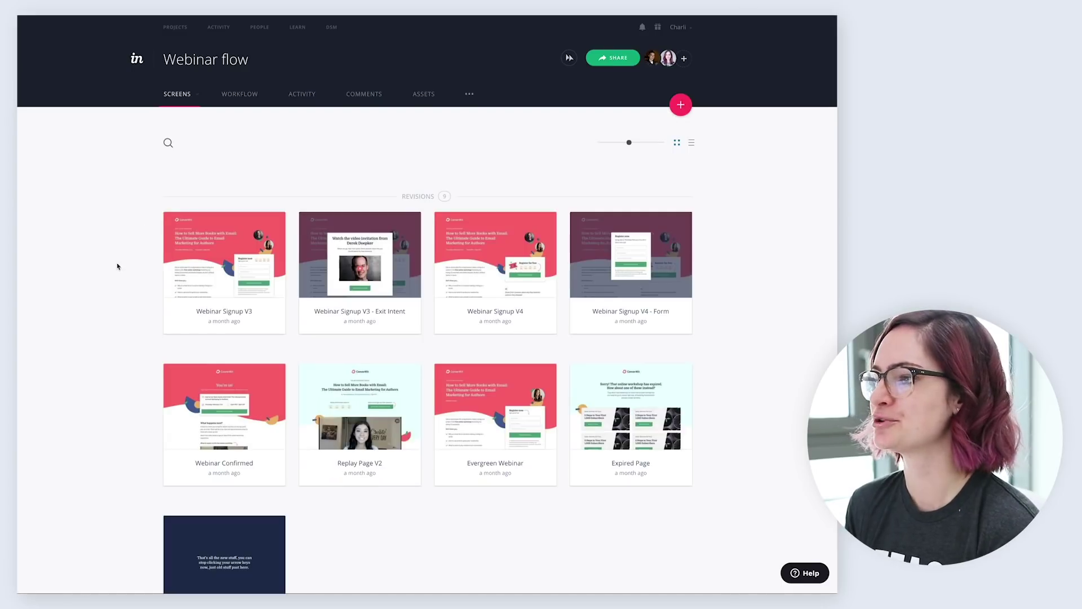
scroll(118, 267, "down", 2)
scroll(117, 267, "up", 2)
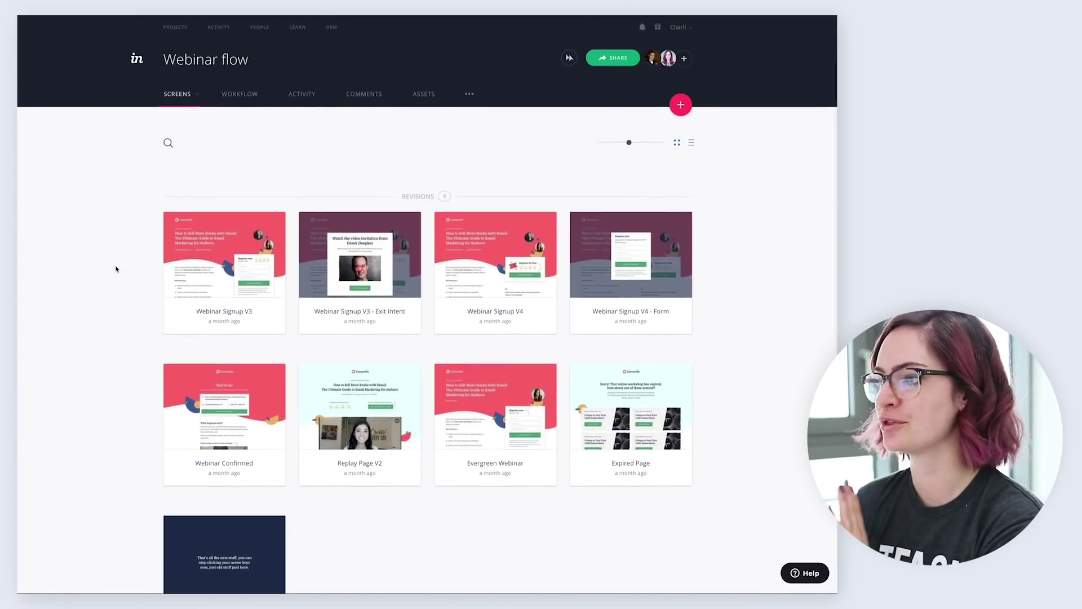
scroll(117, 269, "down", 1)
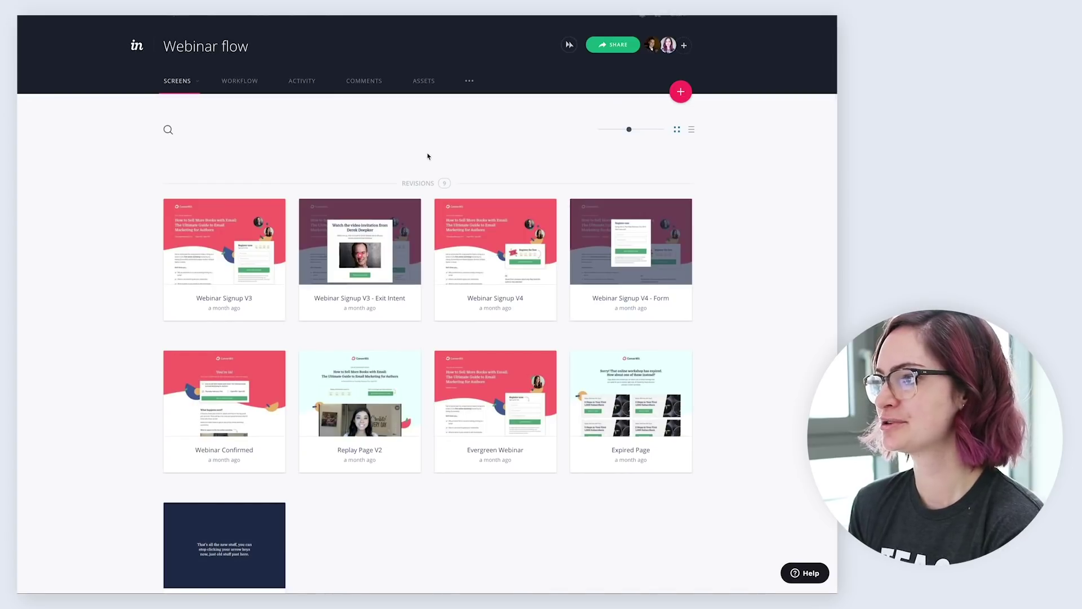
scroll(427, 156, "down", 7)
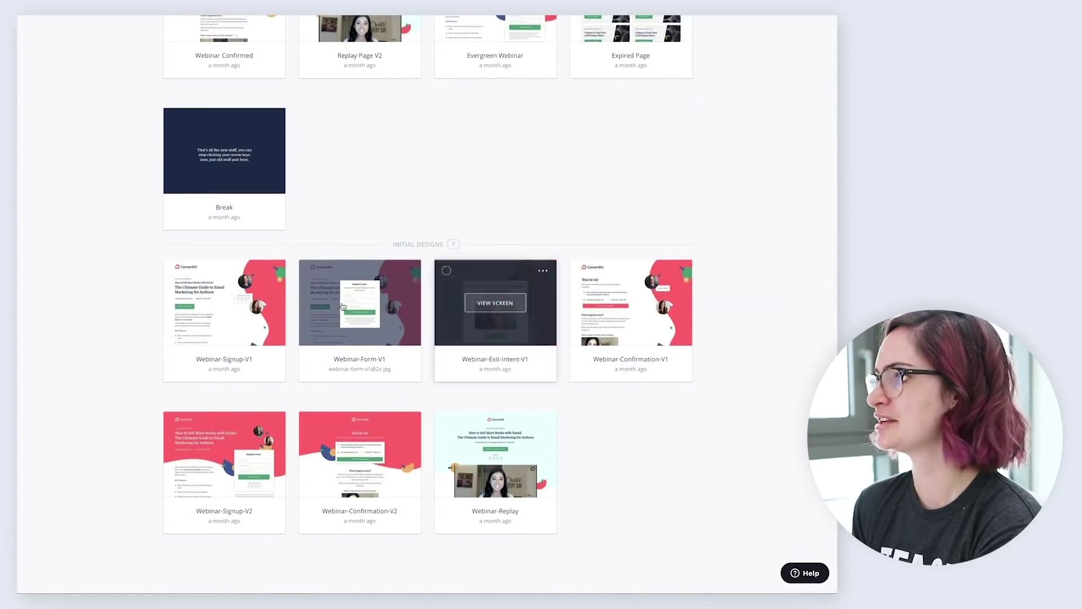
scroll(394, 215, "up", 7)
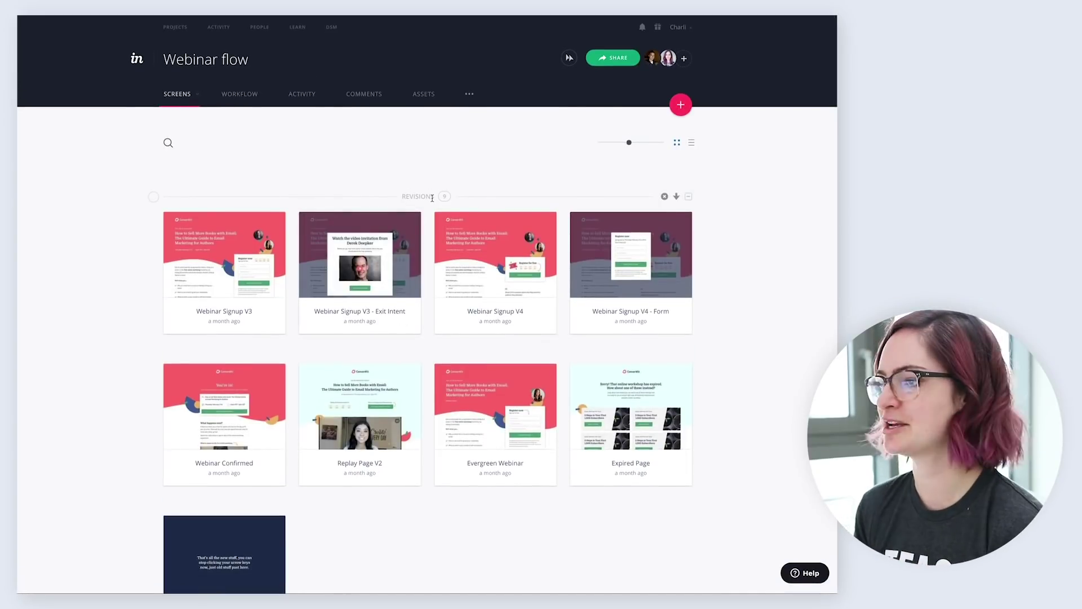
Browse all prototype comments and open the latest conversation in full
left_click(354, 101)
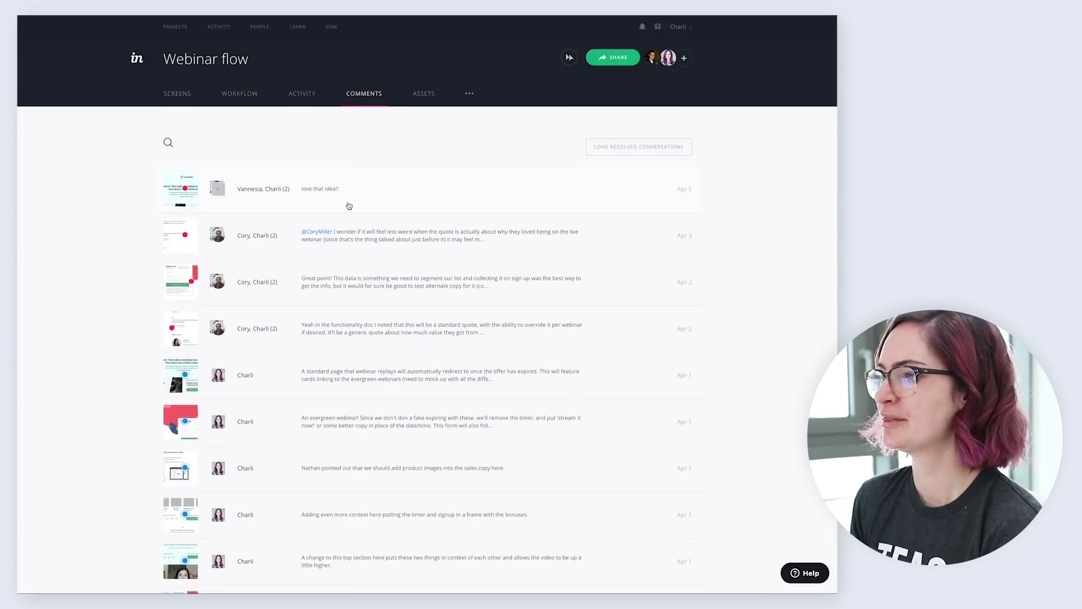
scroll(349, 206, "down", 15)
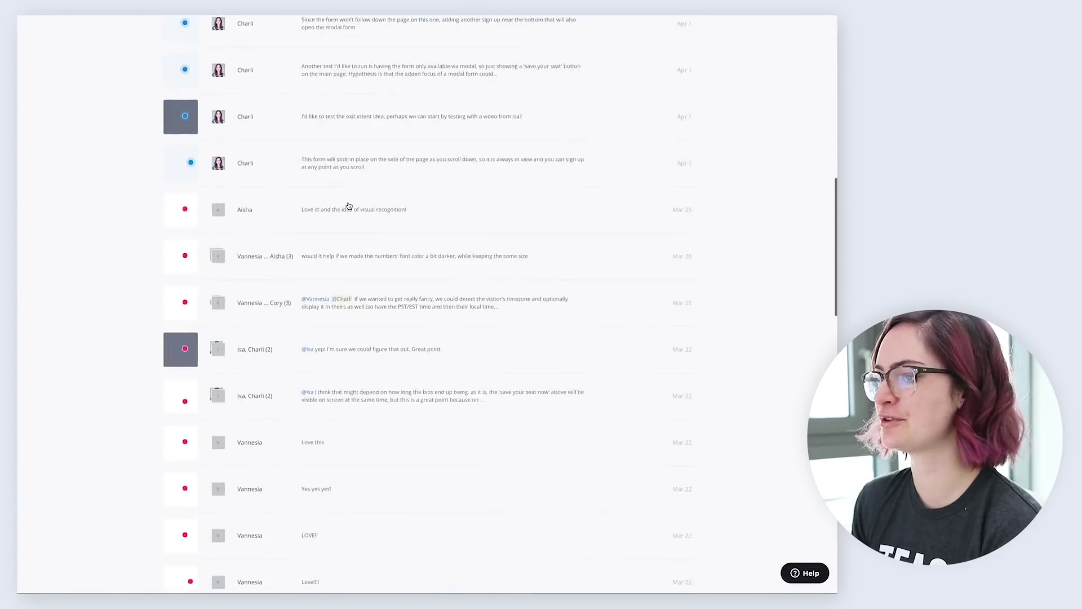
scroll(355, 197, "down", 5)
scroll(389, 119, "up", 12)
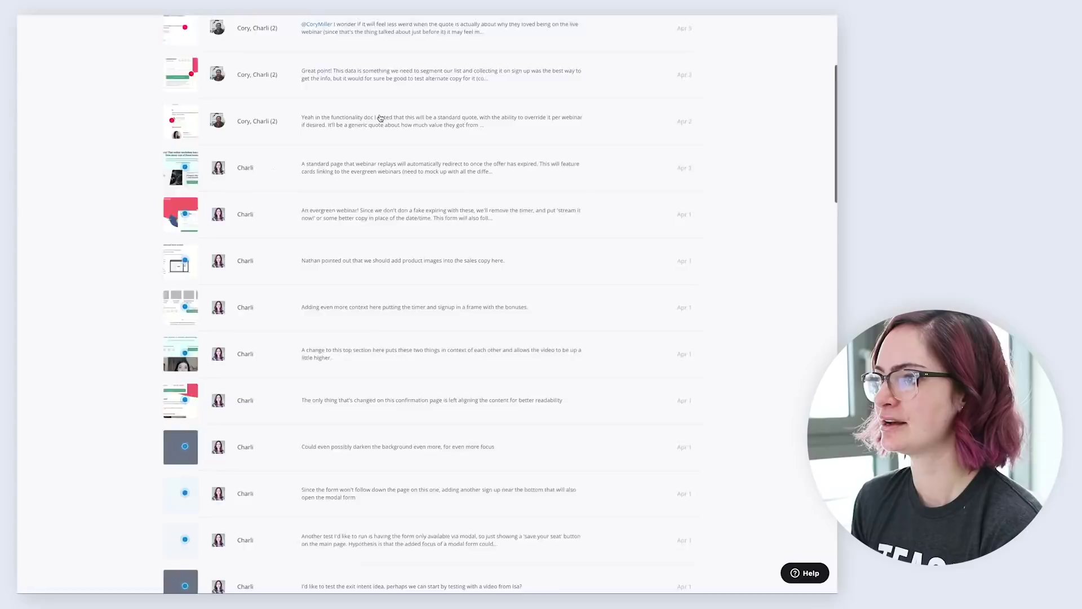
scroll(380, 119, "up", 3)
left_click(375, 199)
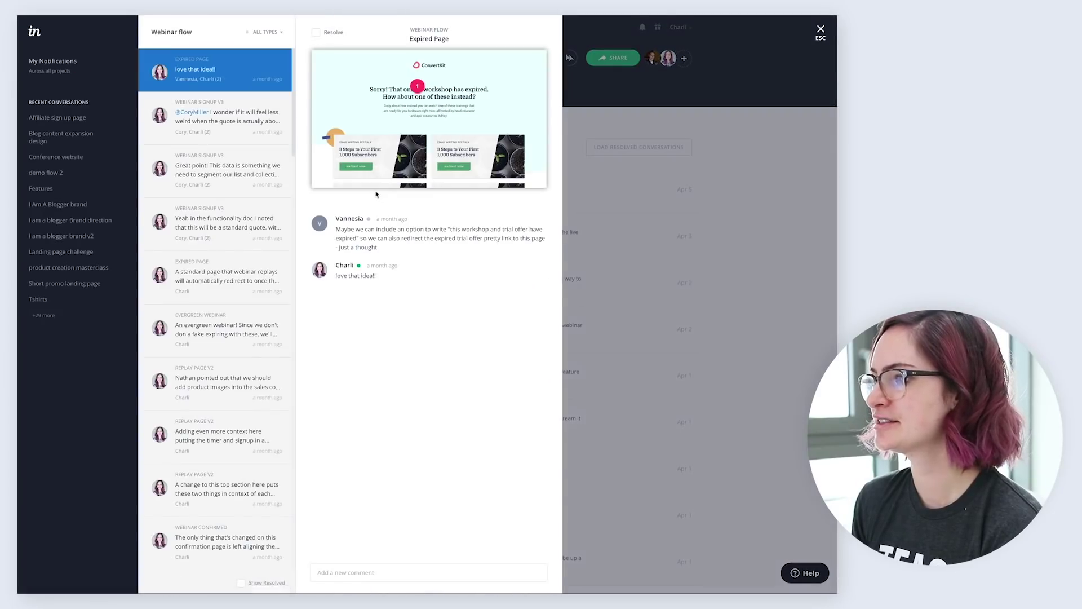
Step through the Webinar Signup V3, visual recognition and next conversation threads
left_click(249, 109)
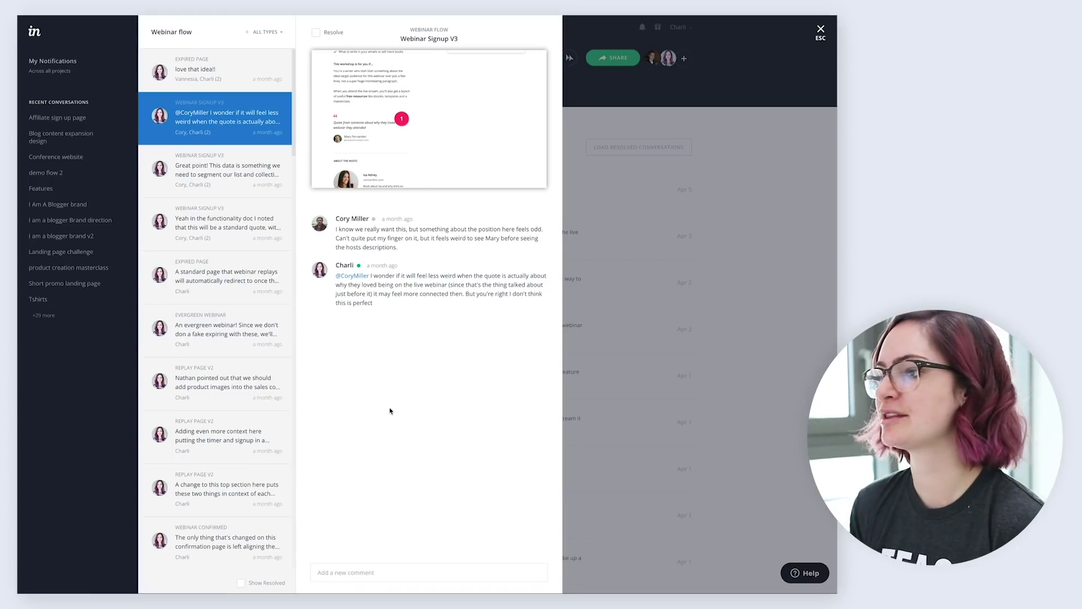
scroll(245, 225, "down", 10)
left_click(227, 250)
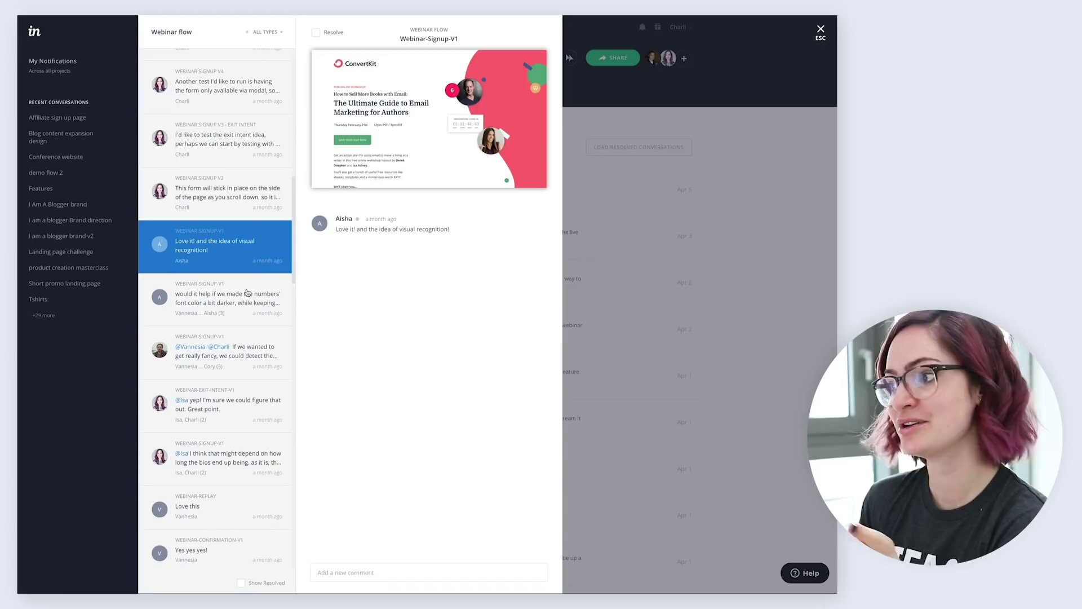
key("Down")
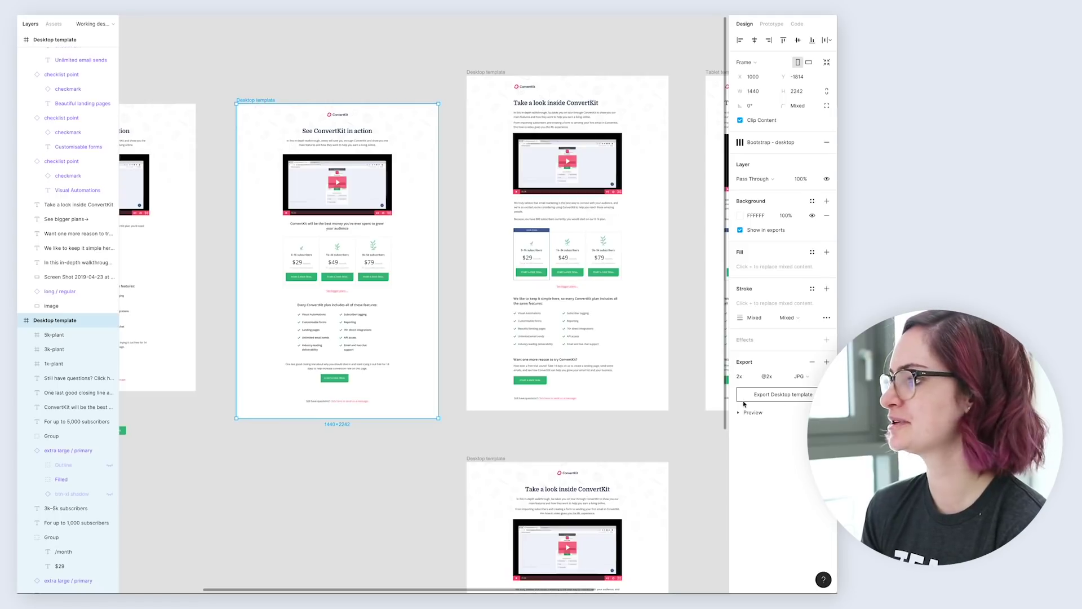
left_click(775, 397)
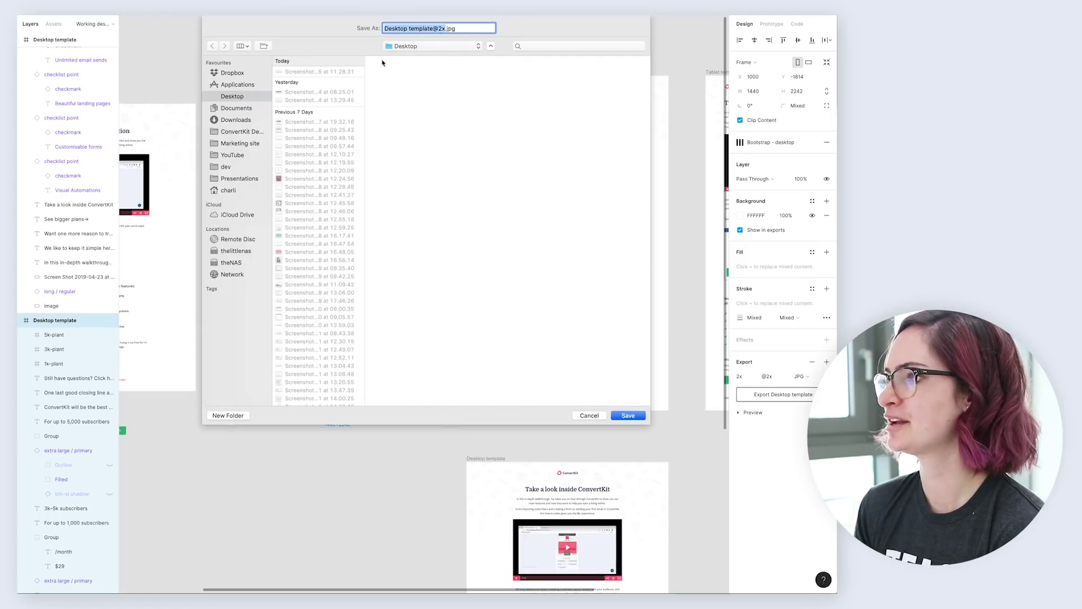
left_click(425, 26)
left_click_drag(425, 28, 360, 23)
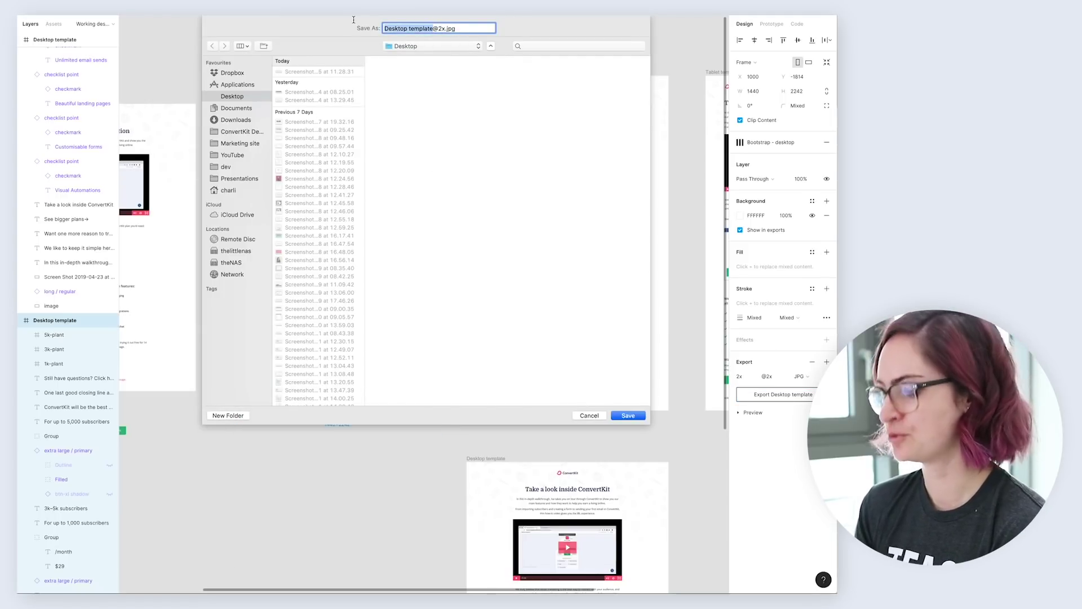
type("demo flow")
key("Return")
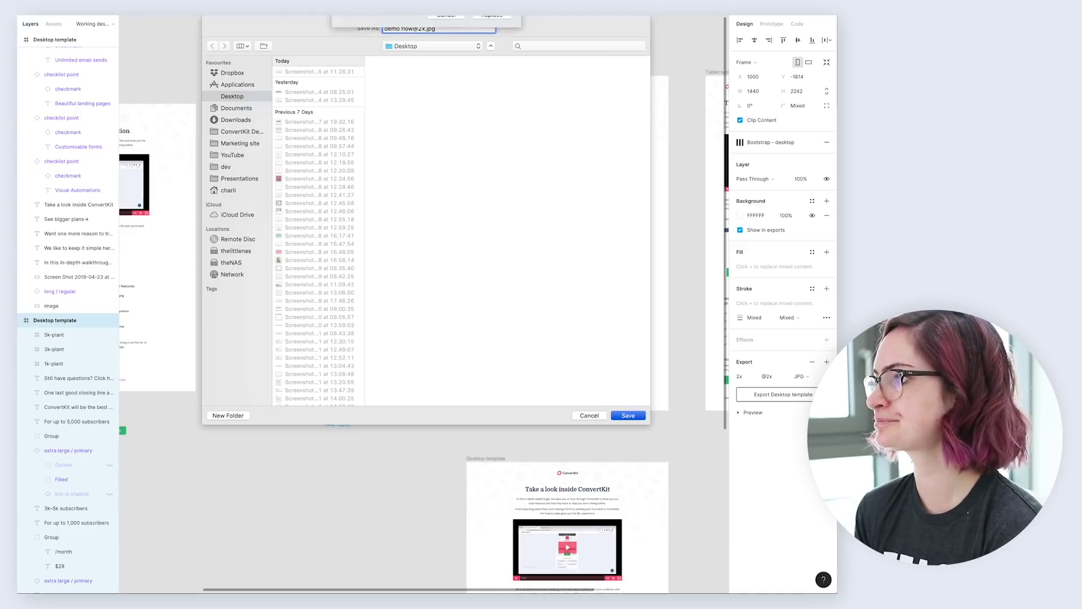
Upload the exported image over the Demo Flow screen, then preview it with commenting on
left_click(492, 73)
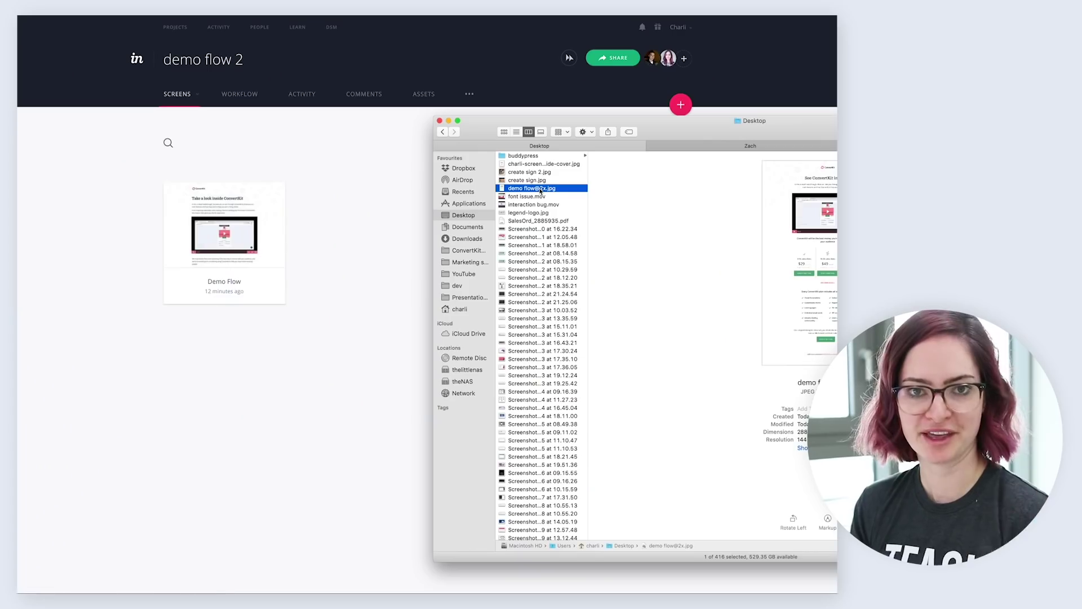
left_click_drag(540, 190, 333, 227)
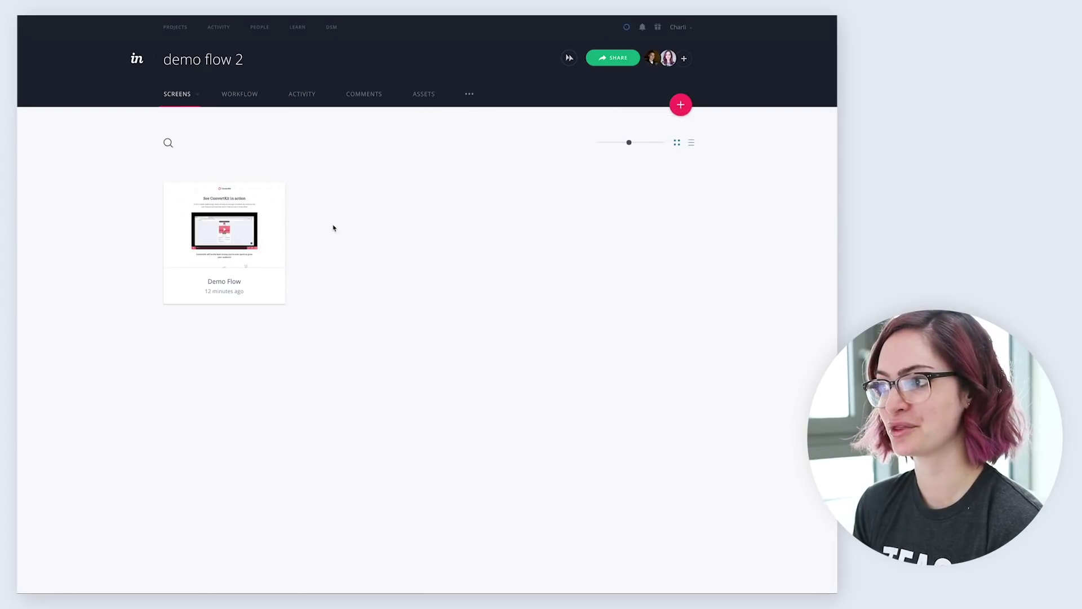
mouse_move(270, 233)
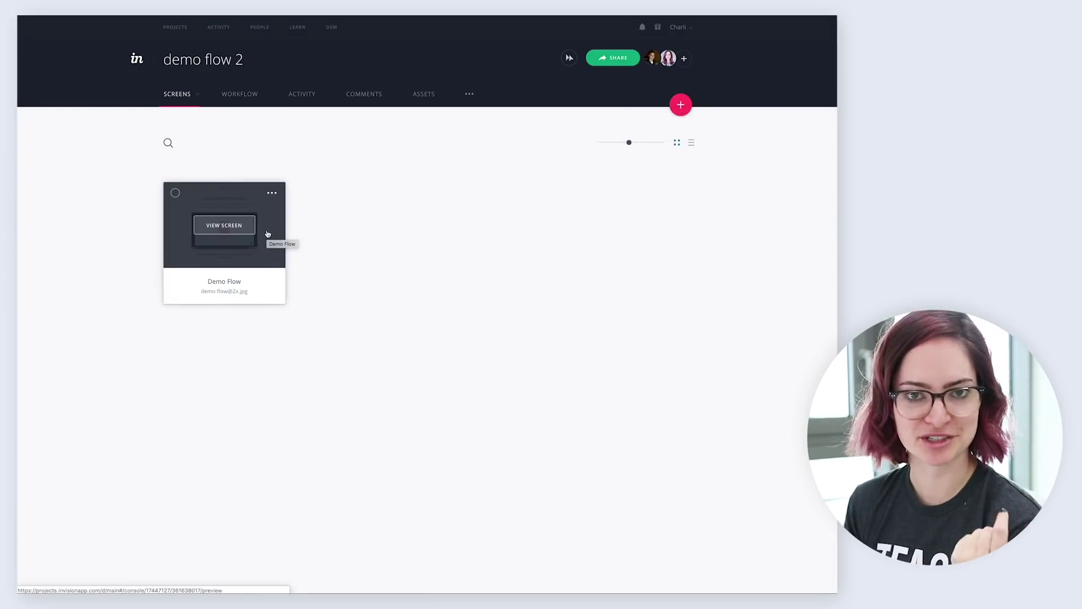
left_click(265, 227)
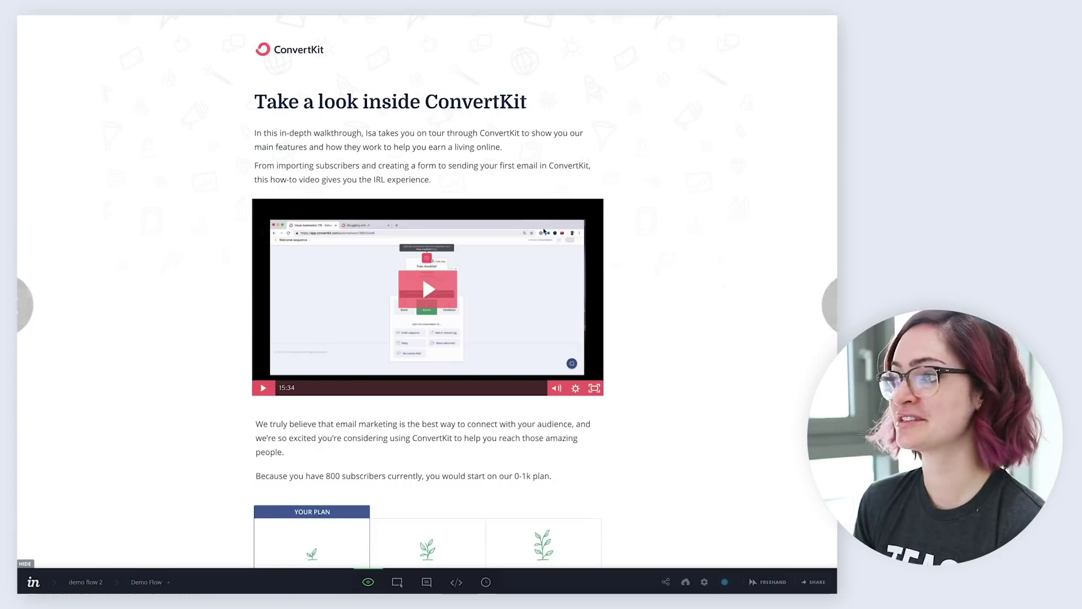
left_click(686, 583)
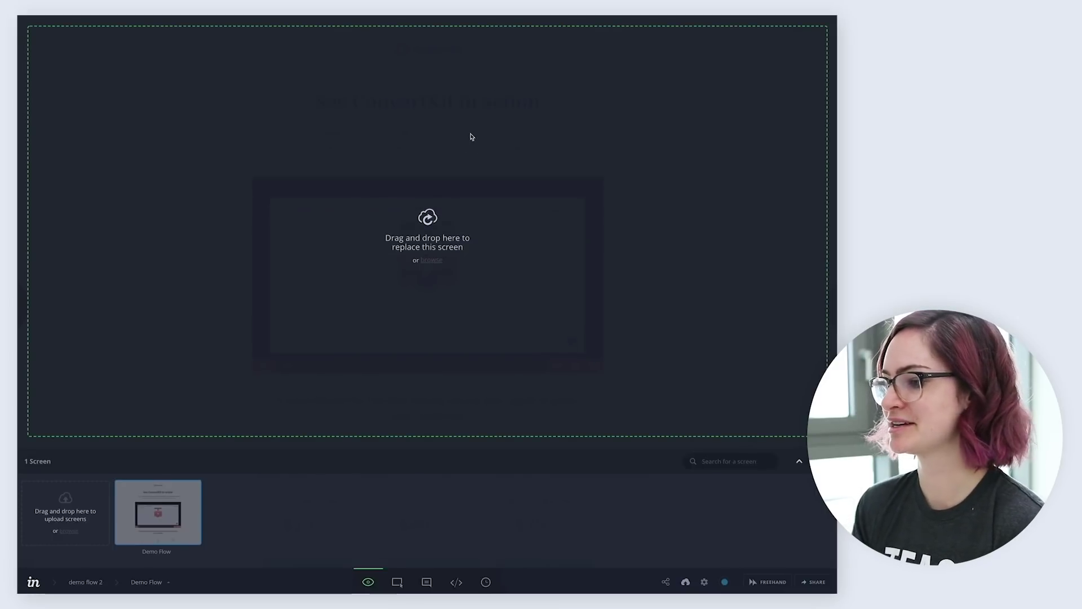
key("Escape")
scroll(428, 507, "down", 3)
left_click(426, 582)
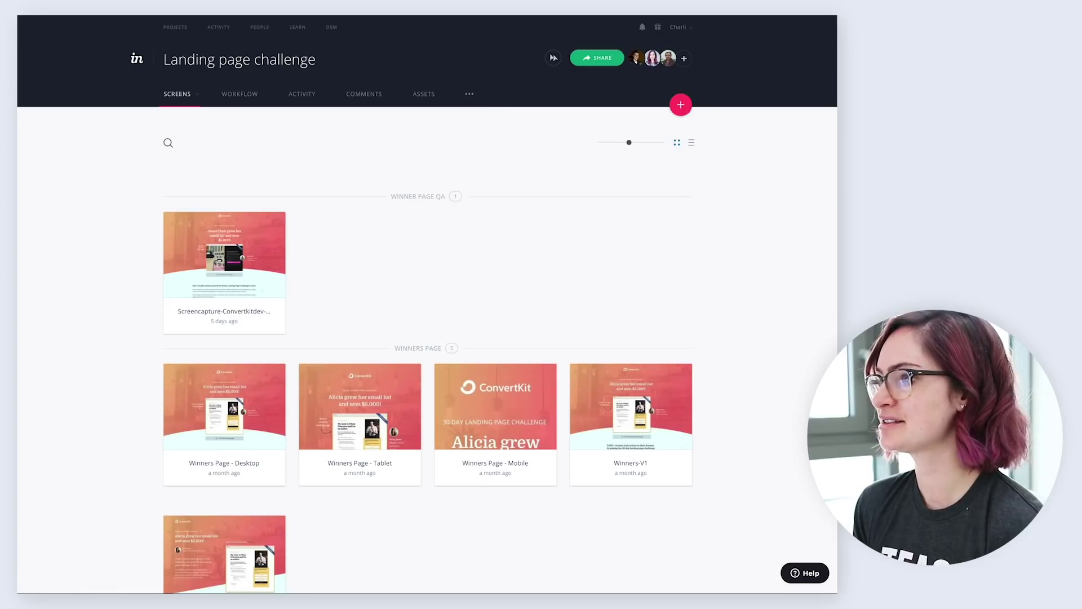
Open the ConvertKit homepage in a new tab and take a full-page screen capture
key("ctrl+t")
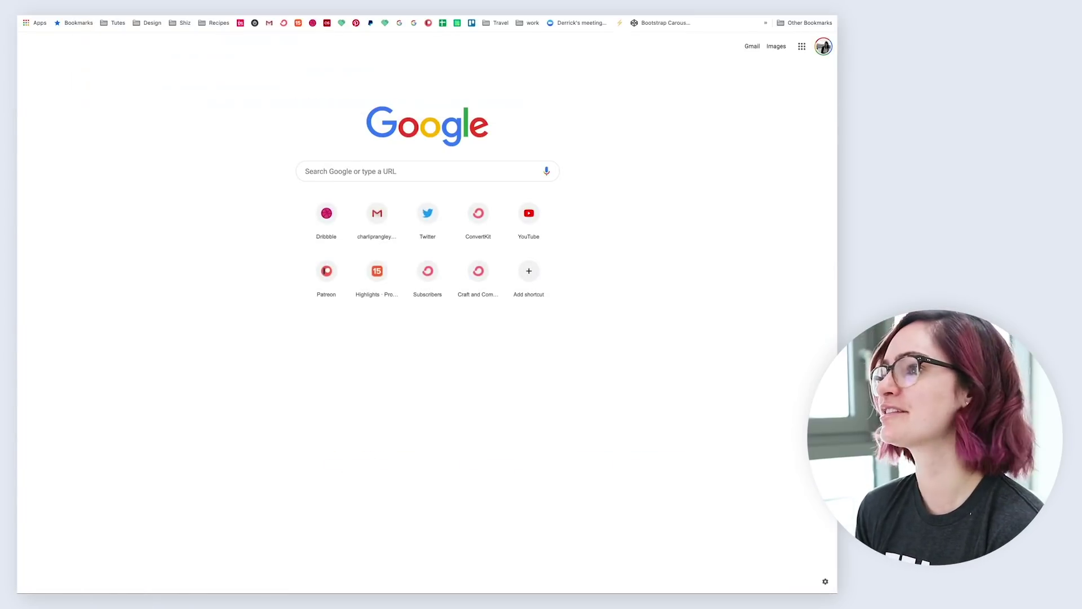
left_click(478, 213)
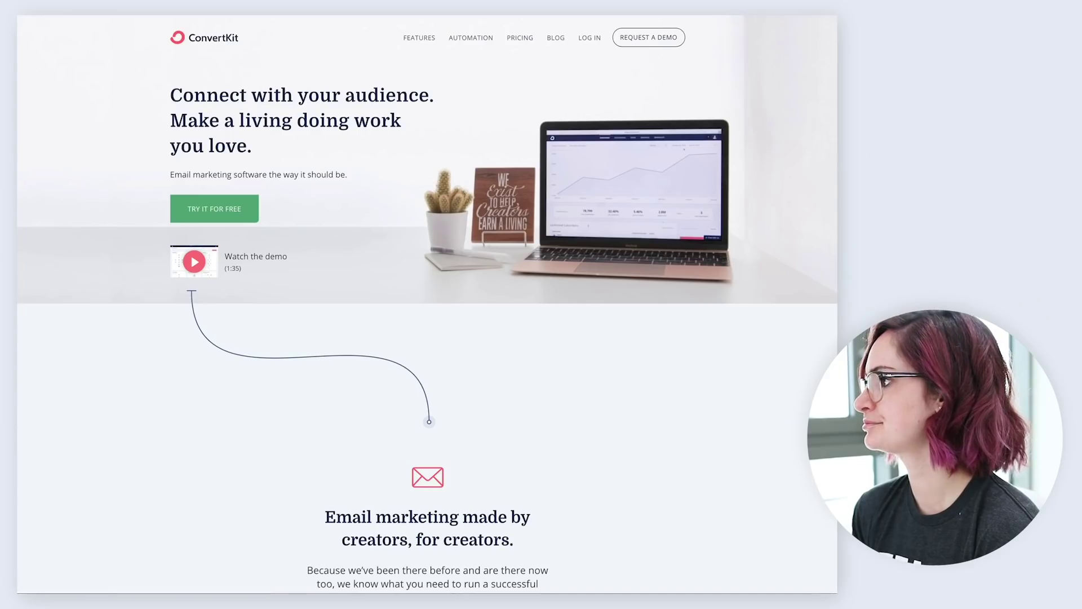
key("alt+shift+p")
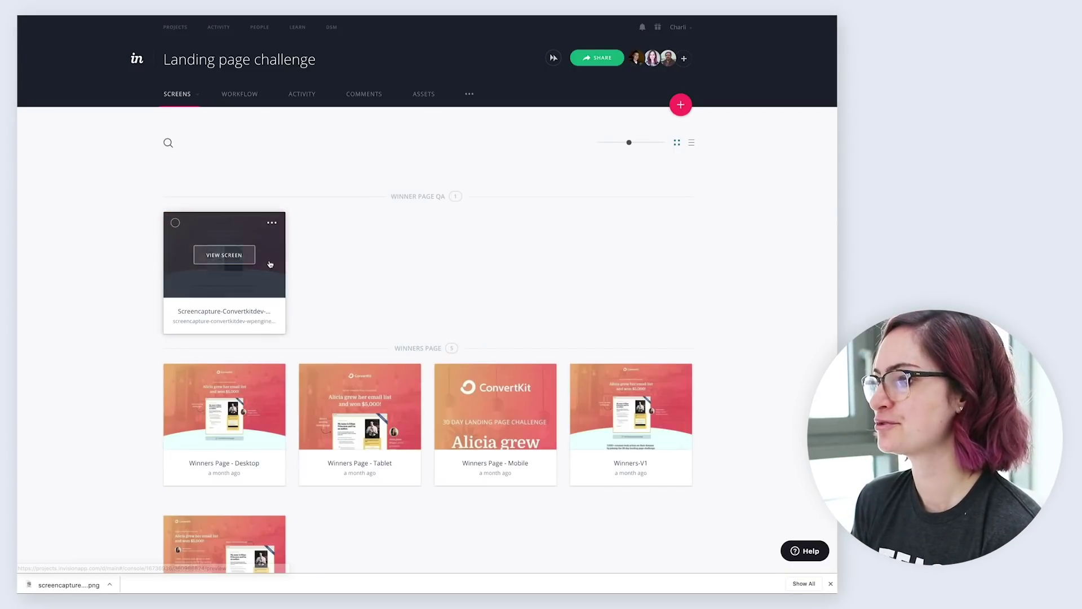
Open the newly uploaded screen capture and read comment thread 10
left_click(269, 263)
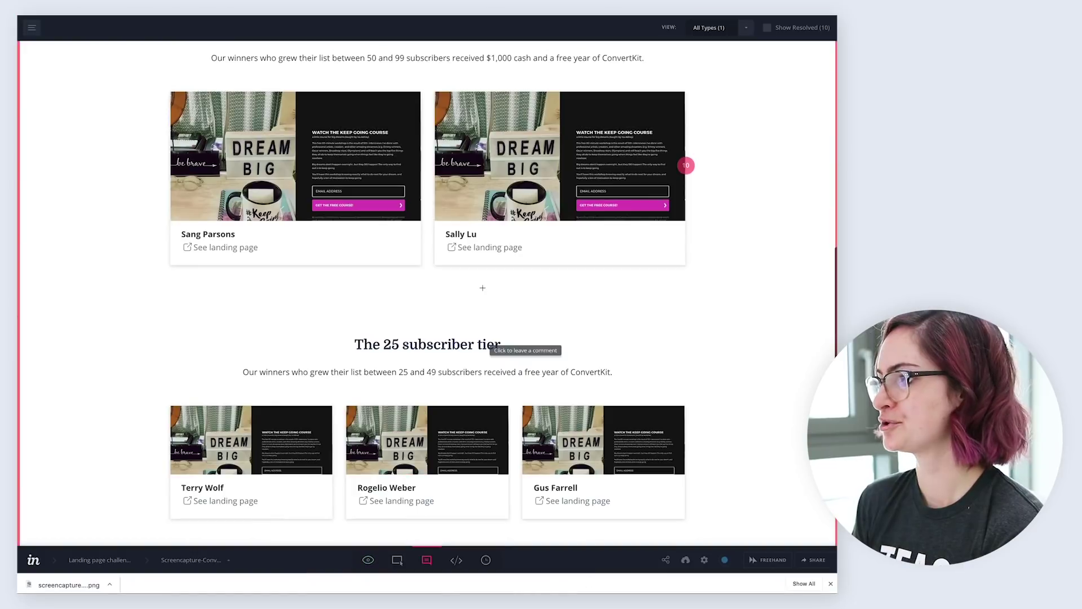
left_click(684, 167)
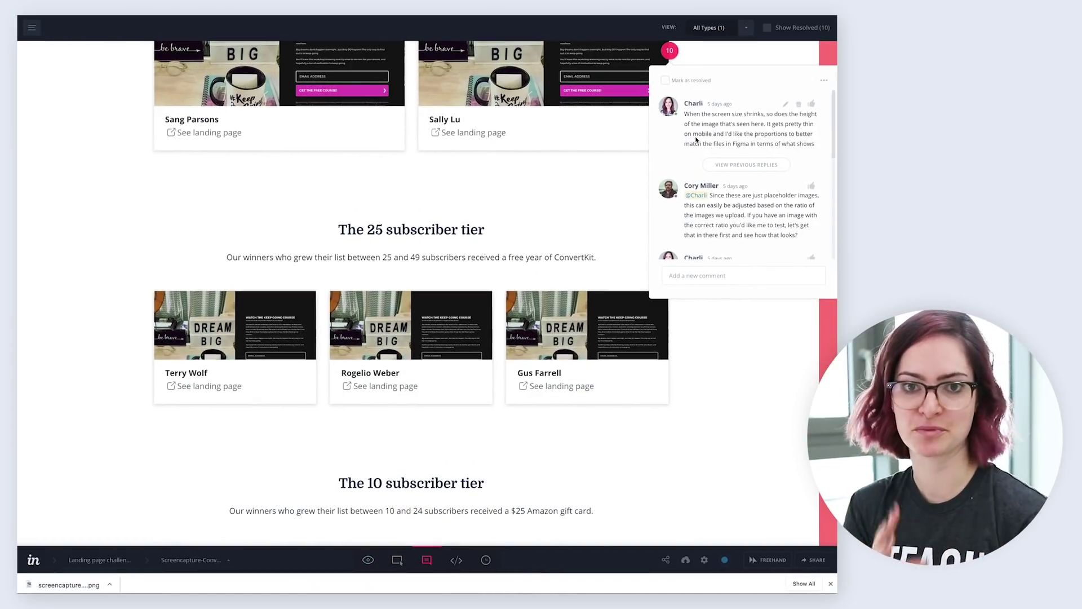
scroll(698, 200, "down", 5)
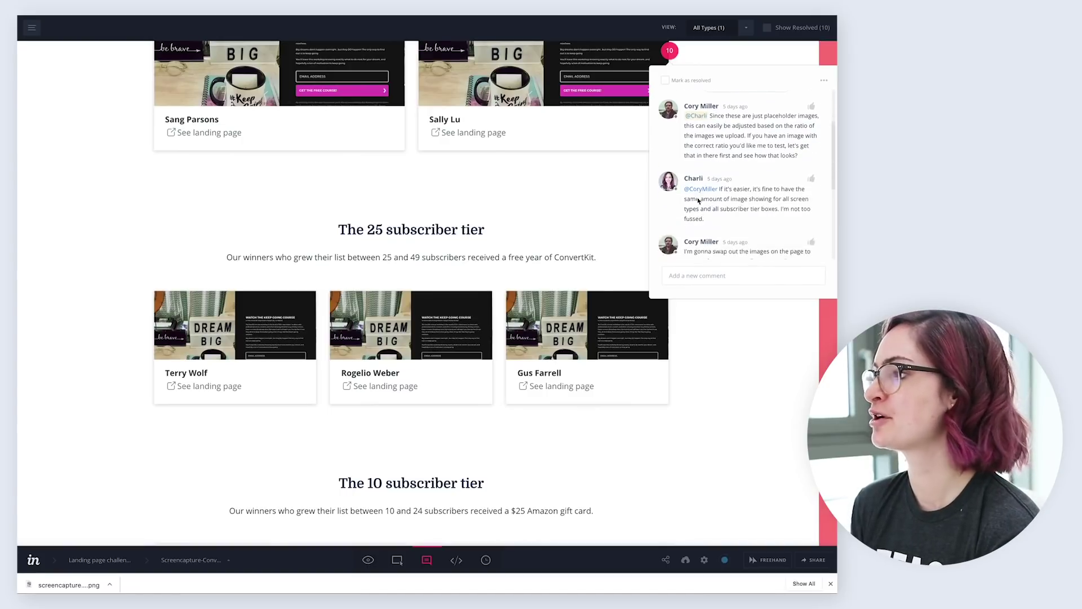
scroll(698, 201, "down", 5)
Show resolved comments, read the resolved one on a winner card, then return to demo flow 2
left_click(766, 27)
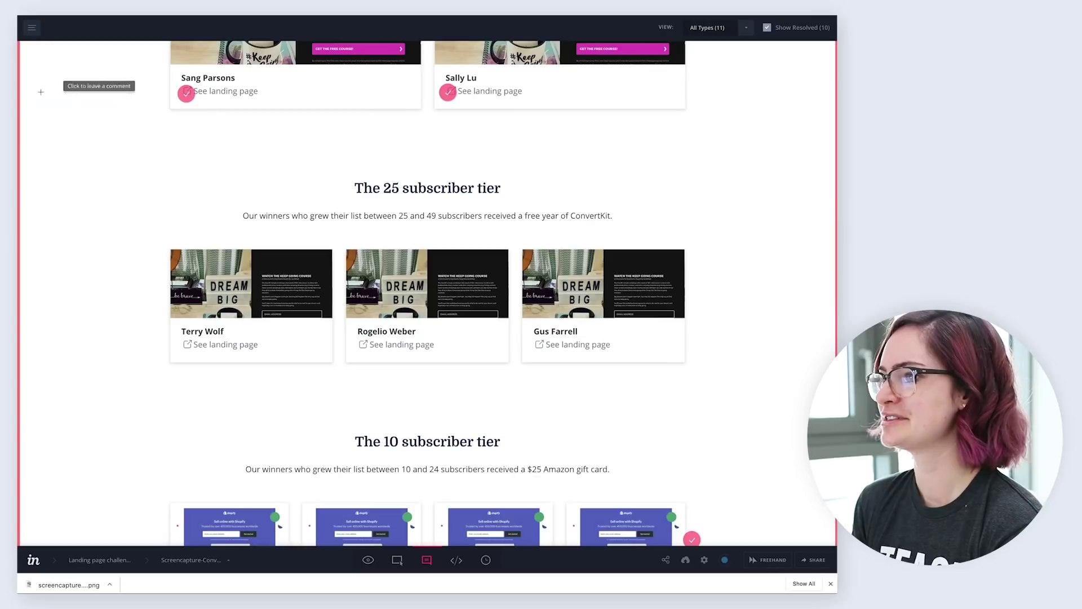
scroll(345, 258, "up", 2)
left_click(447, 151)
scroll(475, 215, "down", 3)
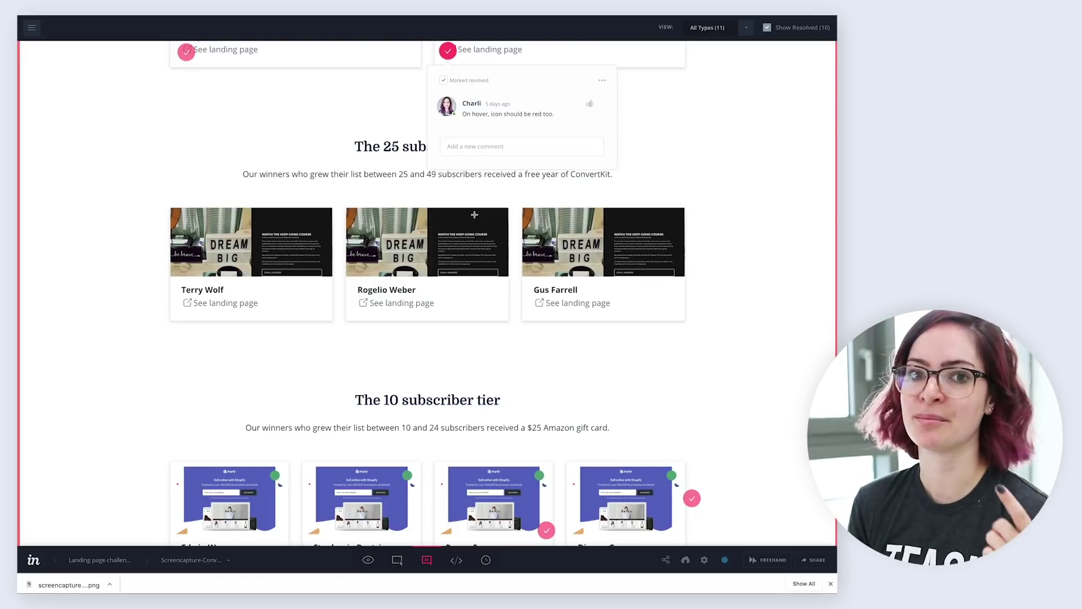
scroll(475, 215, "up", 1)
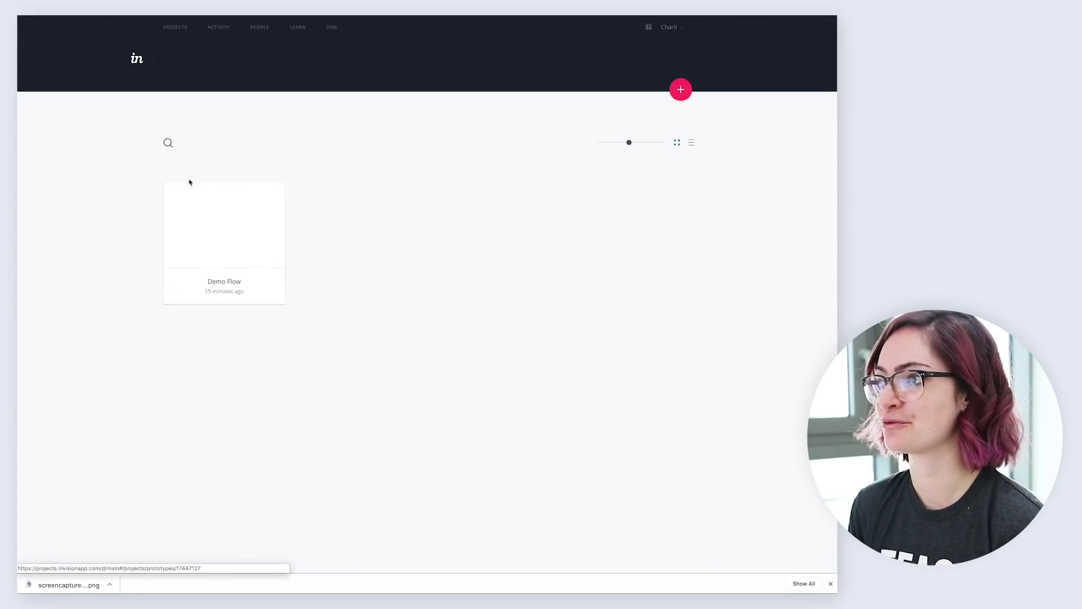
left_click(189, 182)
Switch to the Comments page of the demo flow 2 project
left_click(365, 93)
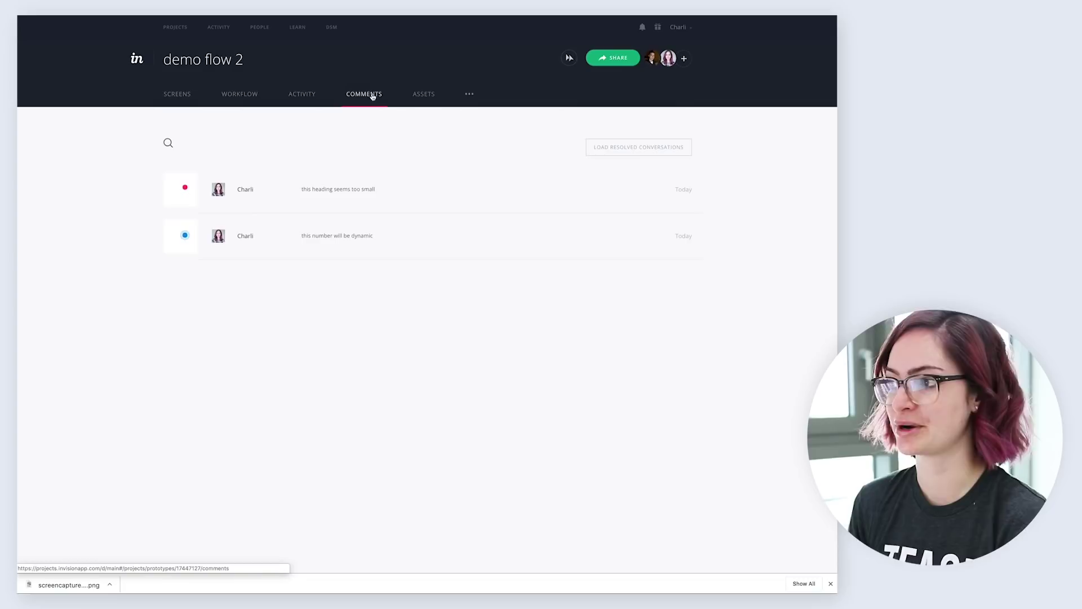